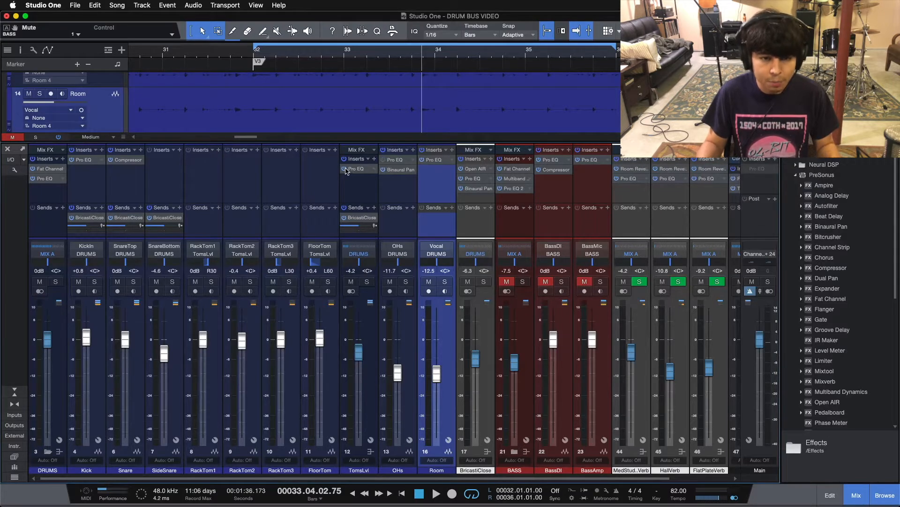
Step: Bypass the inserts on the Kick and Snare channels and on the DRUMS bus
{"action": "left_click", "coordinate": [138, 188]}
{"action": "left_click", "coordinate": [93, 185], "text": "shift"}
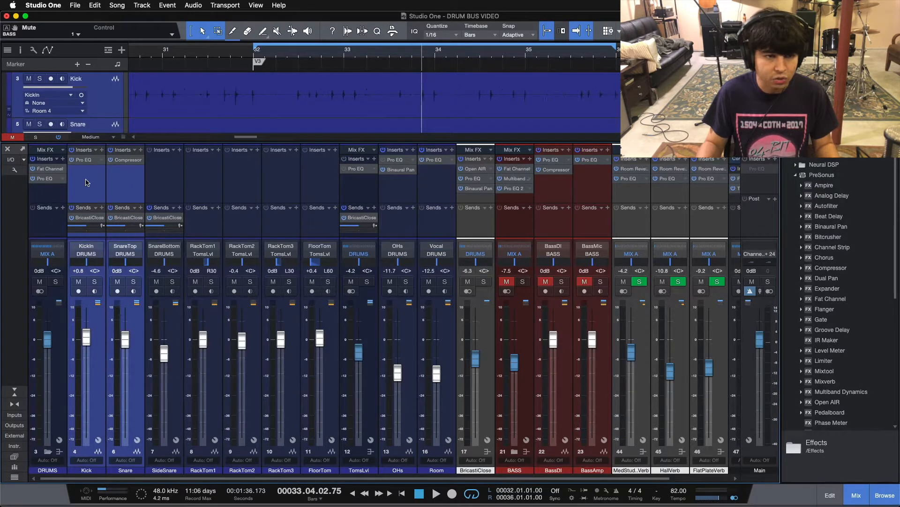
{"action": "left_click", "coordinate": [72, 150]}
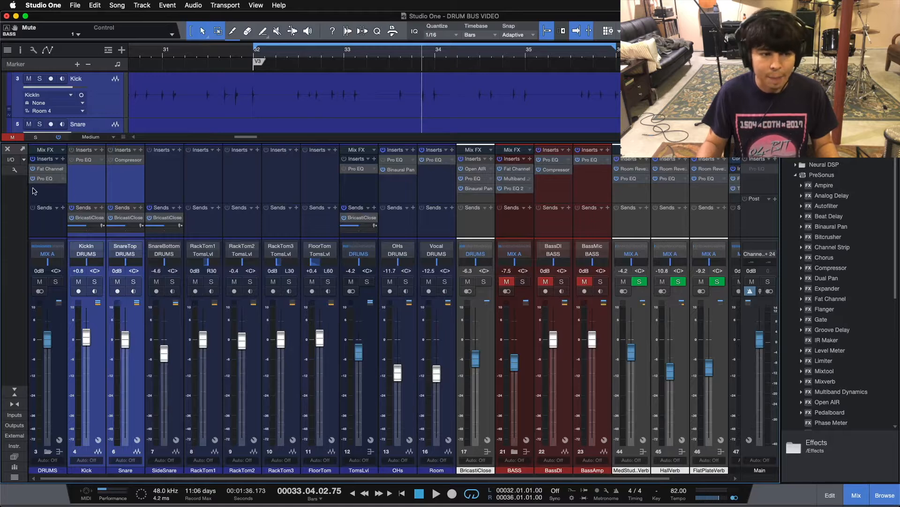
{"action": "key", "text": "space"}
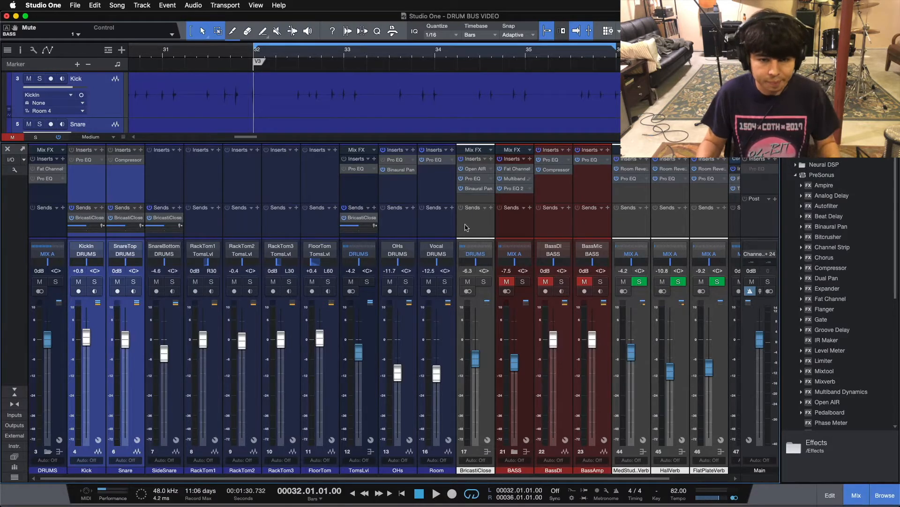
Step: Inspect the BricastiClose channel and the Binaural Pan insert on the OHs channel
{"action": "left_click", "coordinate": [469, 282]}
{"action": "left_click", "coordinate": [469, 281]}
{"action": "left_click", "coordinate": [440, 224]}
{"action": "left_click", "coordinate": [471, 222]}
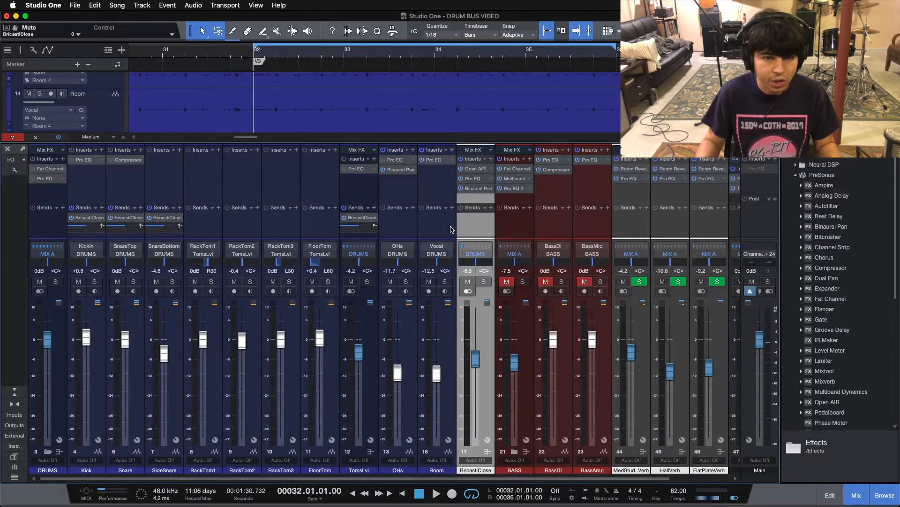
{"action": "left_click", "coordinate": [399, 170]}
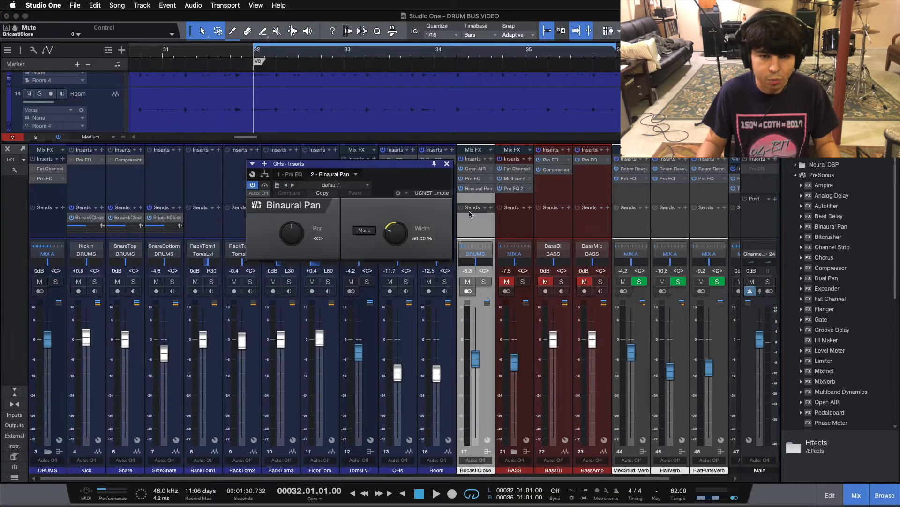
{"action": "left_click", "coordinate": [447, 165]}
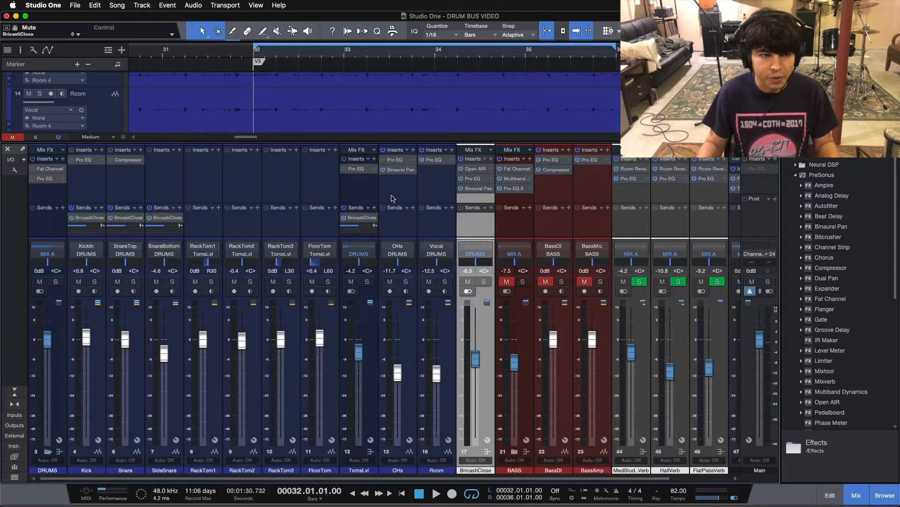
Step: Activate the Limiter on the MIXBUS channel while playing back the drums
{"action": "key", "text": "space"}
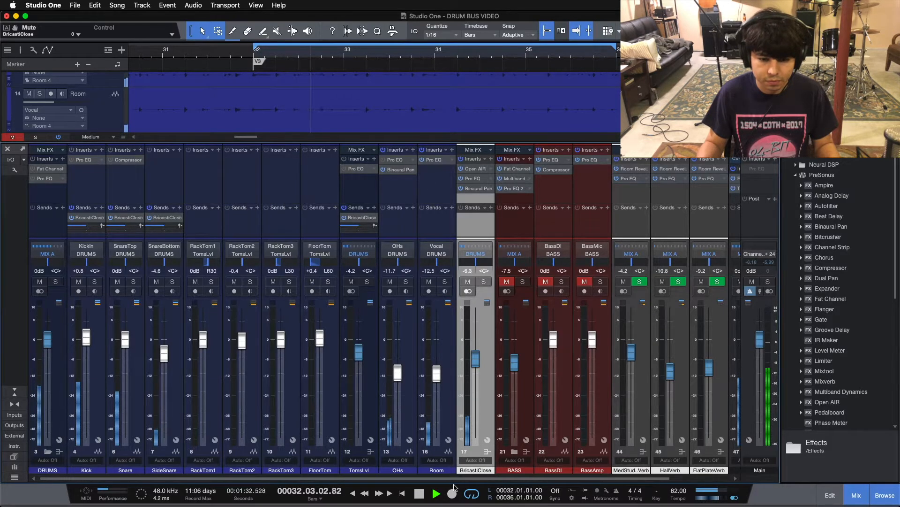
{"action": "scroll", "coordinate": [454, 474], "scroll_direction": "right", "scroll_amount": 2}
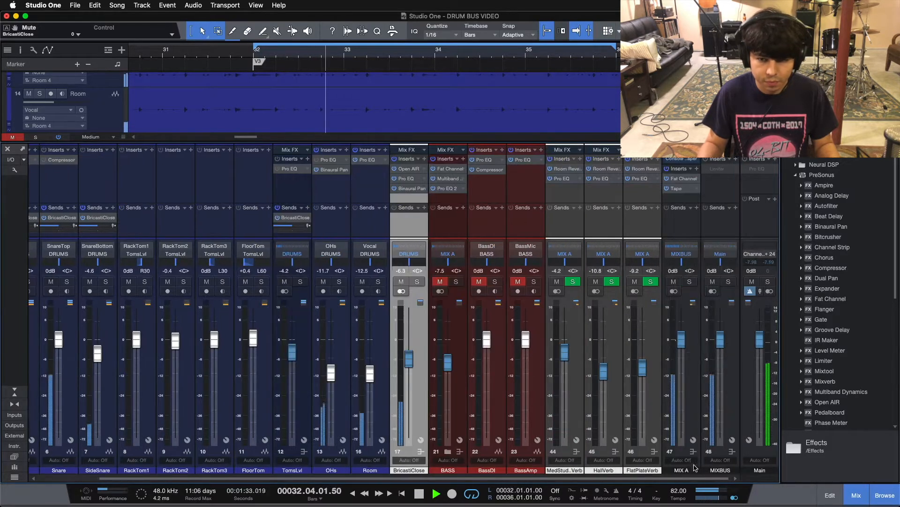
{"action": "right_click", "coordinate": [721, 170]}
{"action": "left_click", "coordinate": [727, 190]}
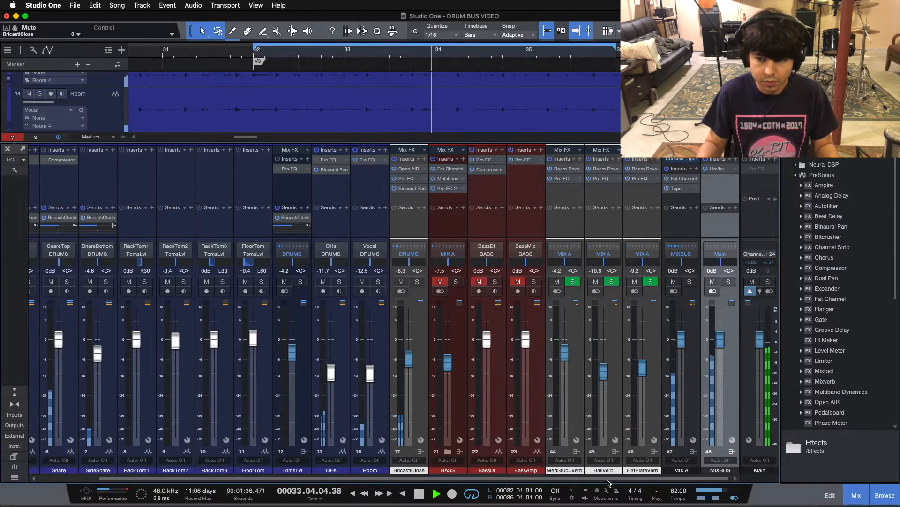
{"action": "scroll", "coordinate": [608, 483], "scroll_direction": "left", "scroll_amount": 2}
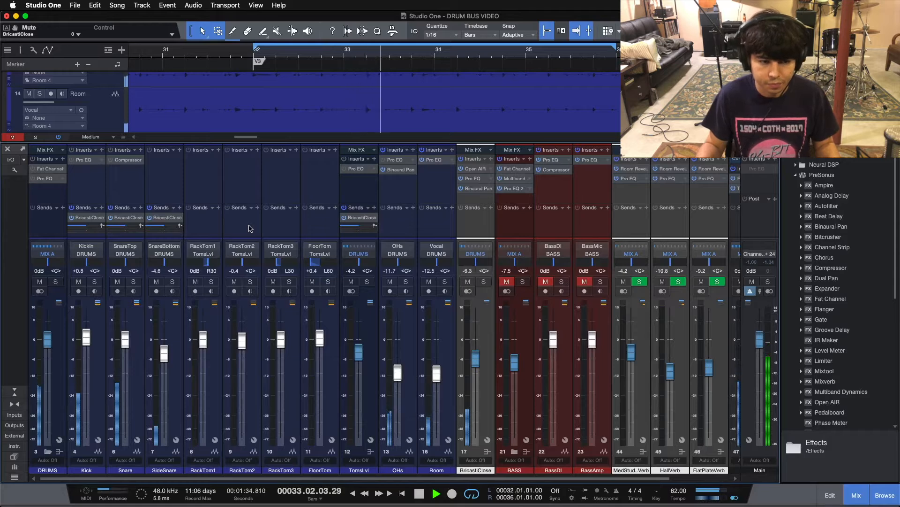
{"action": "key", "text": "space"}
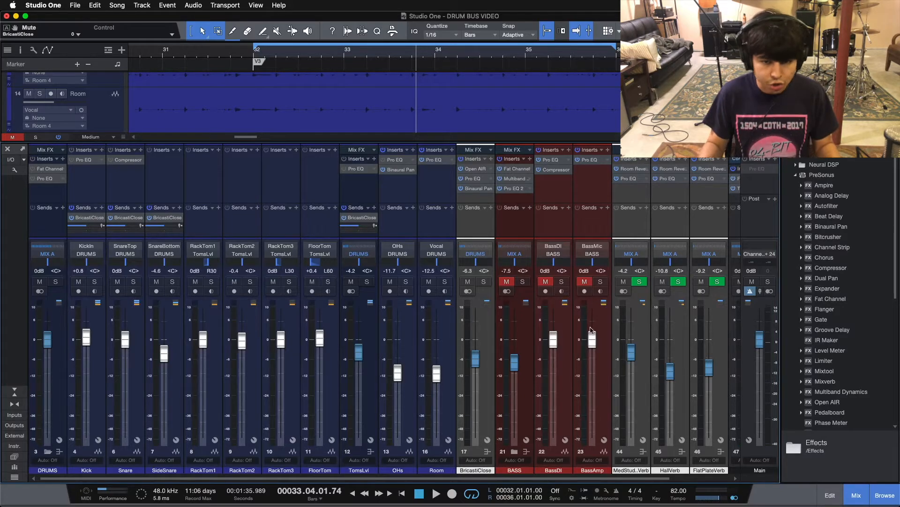
Step: Turn off the LMF band in the Room channel's Pro EQ and close the plug-in
{"action": "left_click", "coordinate": [391, 182]}
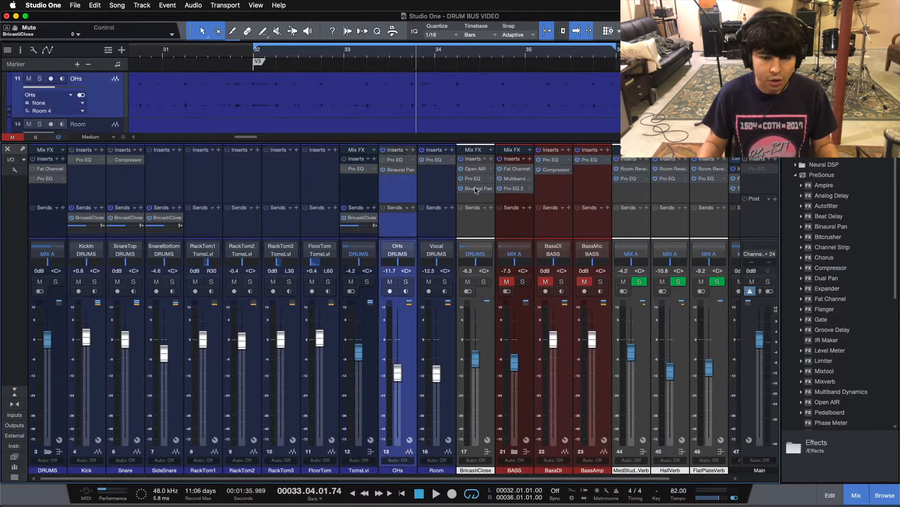
{"action": "left_click", "coordinate": [440, 186]}
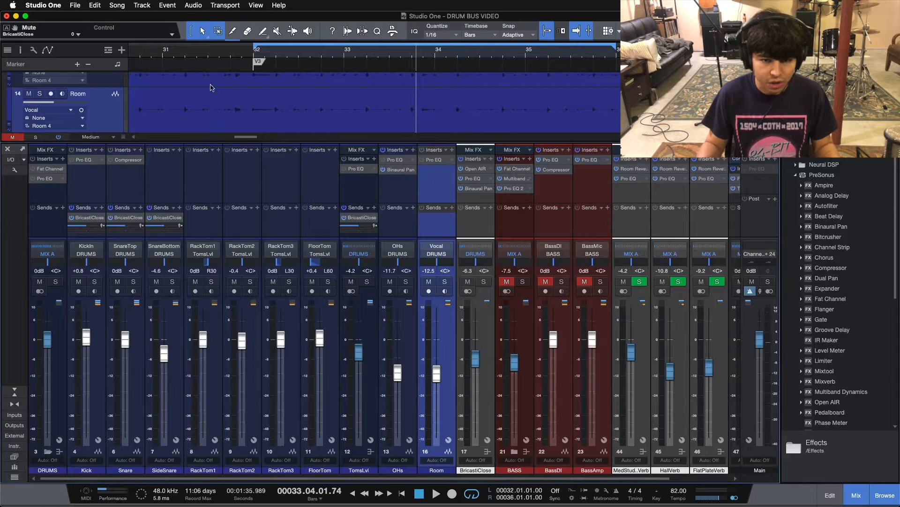
{"action": "left_click", "coordinate": [96, 182]}
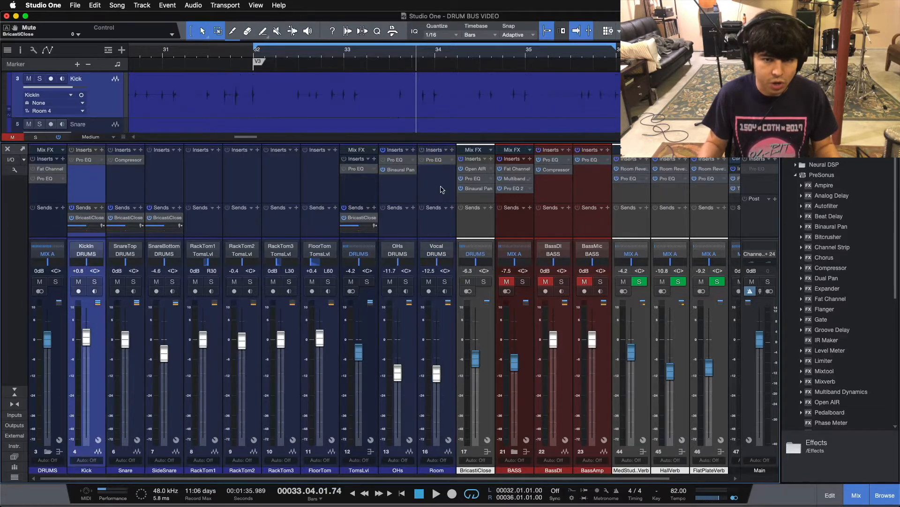
{"action": "left_click", "coordinate": [434, 160]}
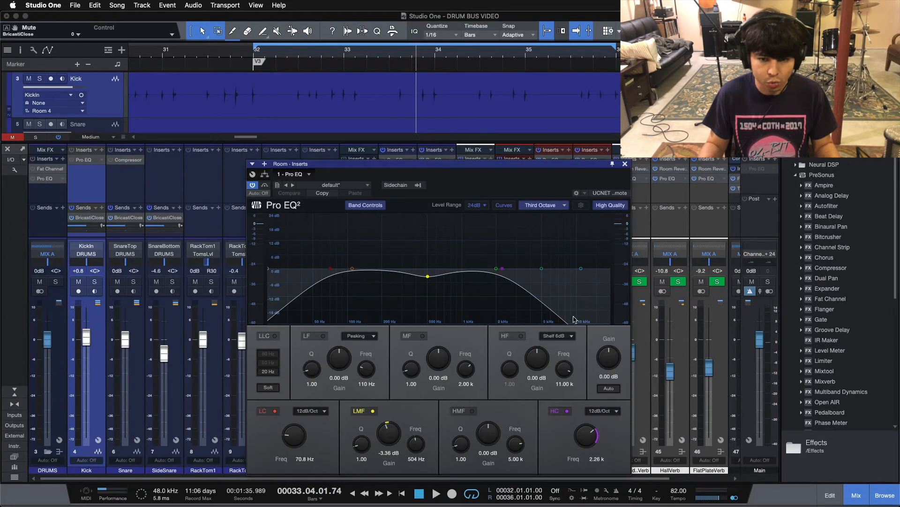
{"action": "double_click", "coordinate": [428, 276]}
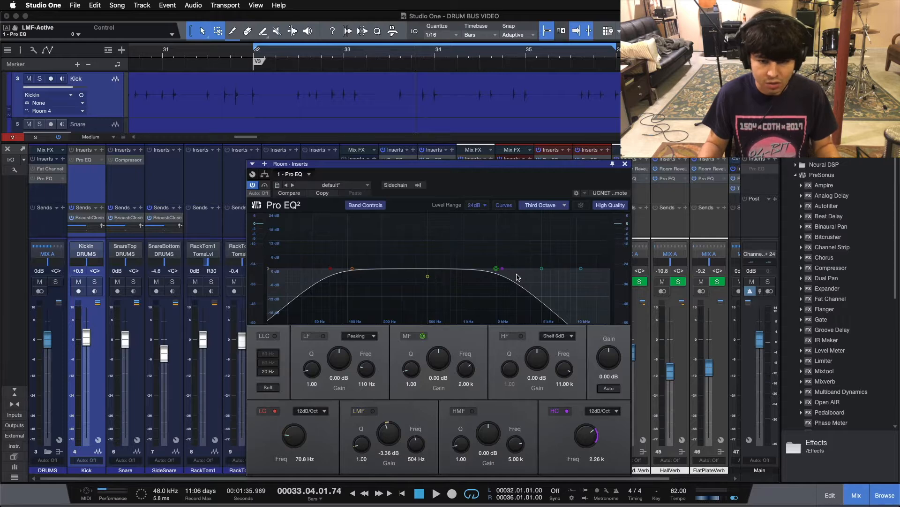
{"action": "left_click", "coordinate": [624, 164]}
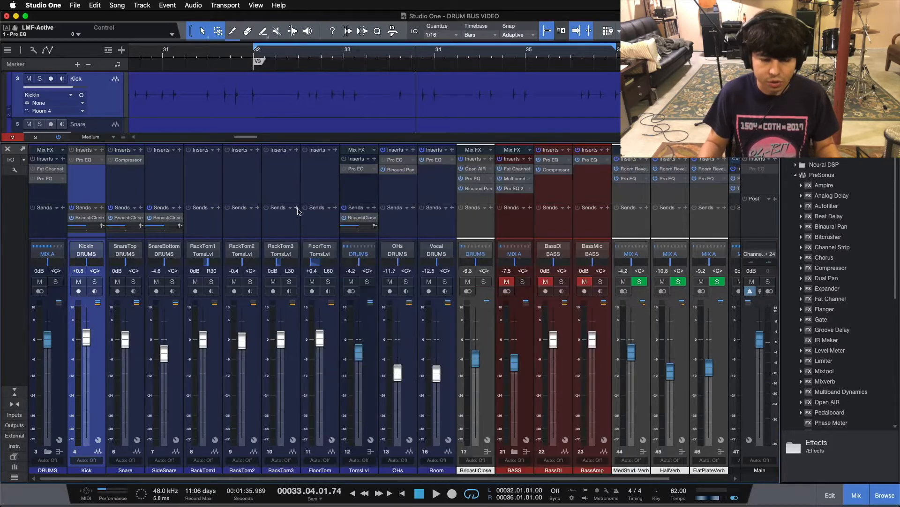
Step: Activate the Fat Channel insert on the DRUMS bus and open its compressor
{"action": "left_click", "coordinate": [409, 193]}
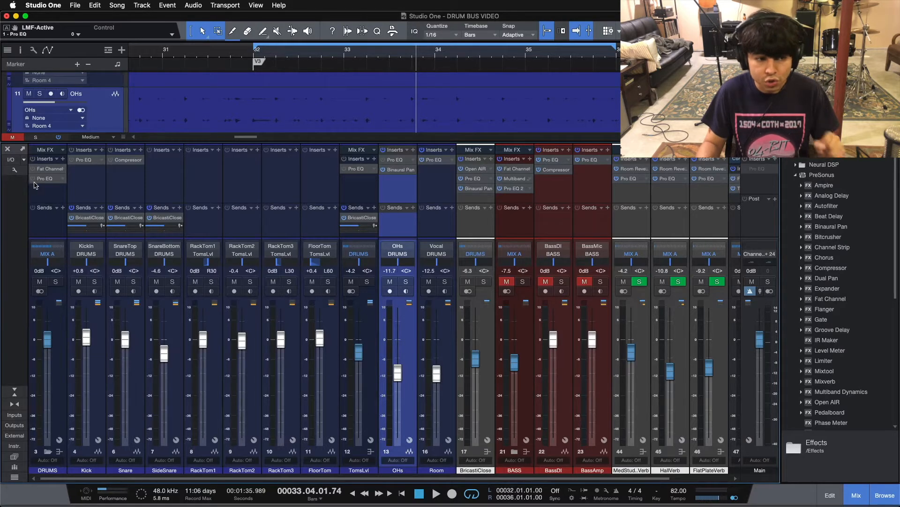
{"action": "left_click", "coordinate": [87, 190]}
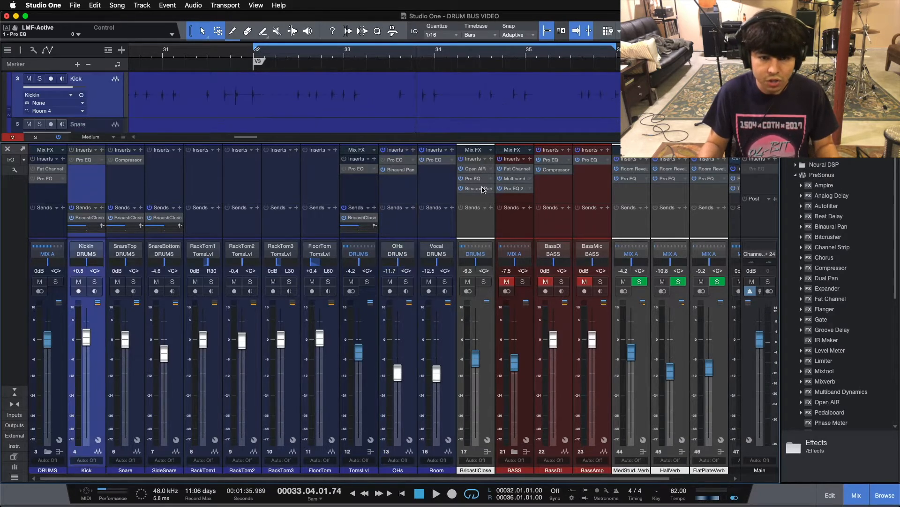
{"action": "left_click", "coordinate": [449, 182], "text": "shift"}
{"action": "left_click", "coordinate": [36, 199]}
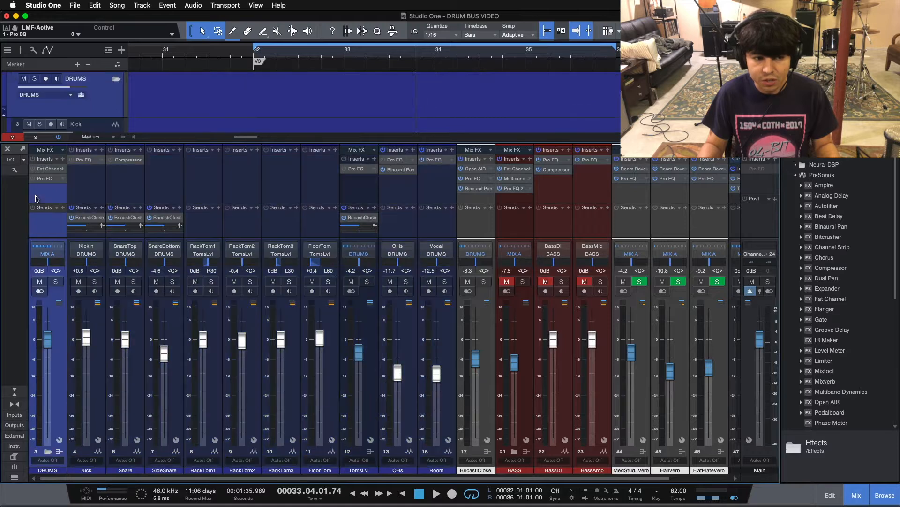
{"action": "left_click", "coordinate": [41, 170]}
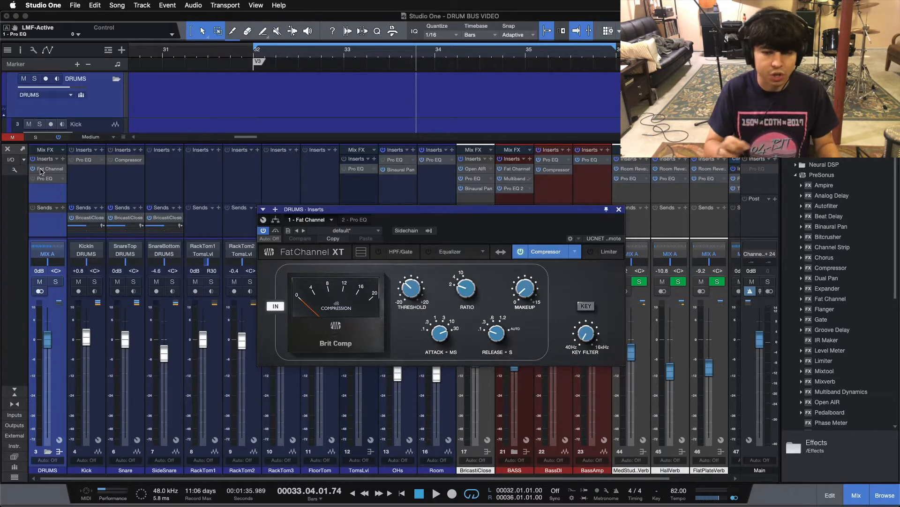
{"action": "left_click_drag", "start_coordinate": [472, 235], "coordinate": [430, 249]}
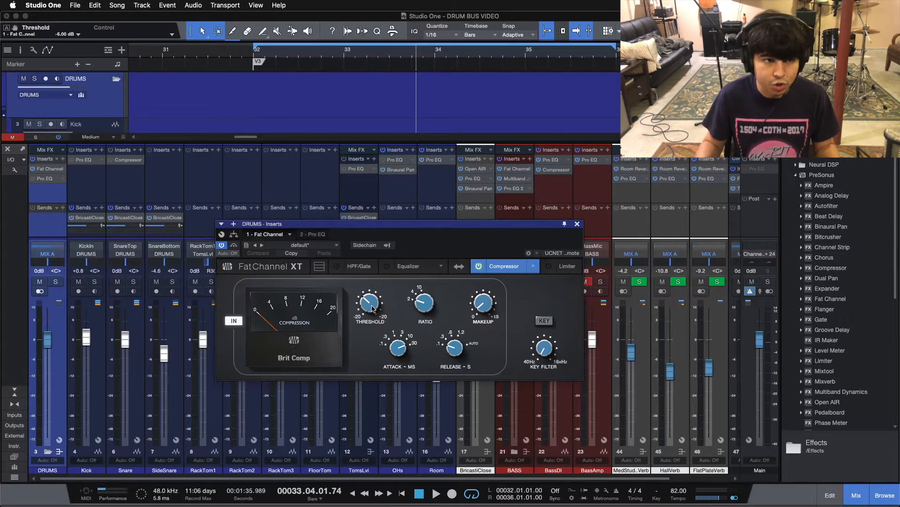
Step: Lower the DRUMS bus compressor's threshold to -6.00 dB while playing the drums from bar 32
{"action": "left_click_drag", "start_coordinate": [371, 305], "coordinate": [372, 290]}
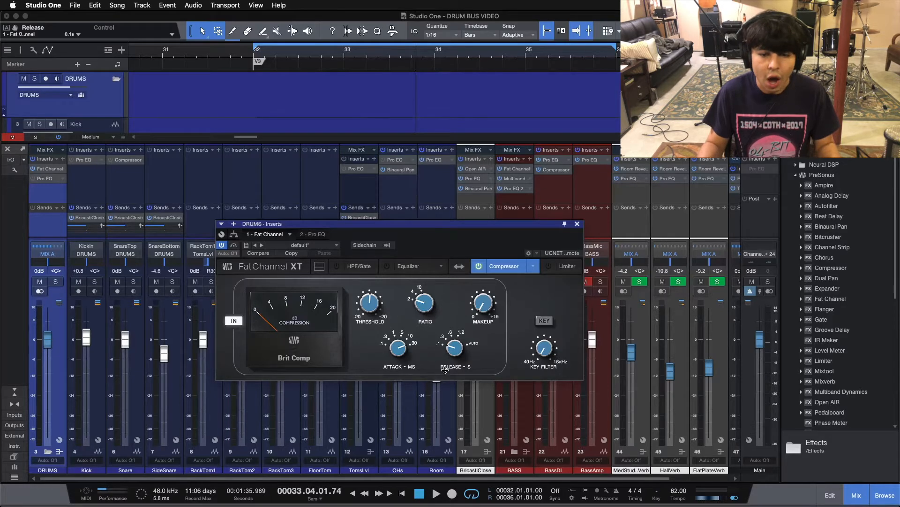
{"action": "key", "text": "KP_1"}
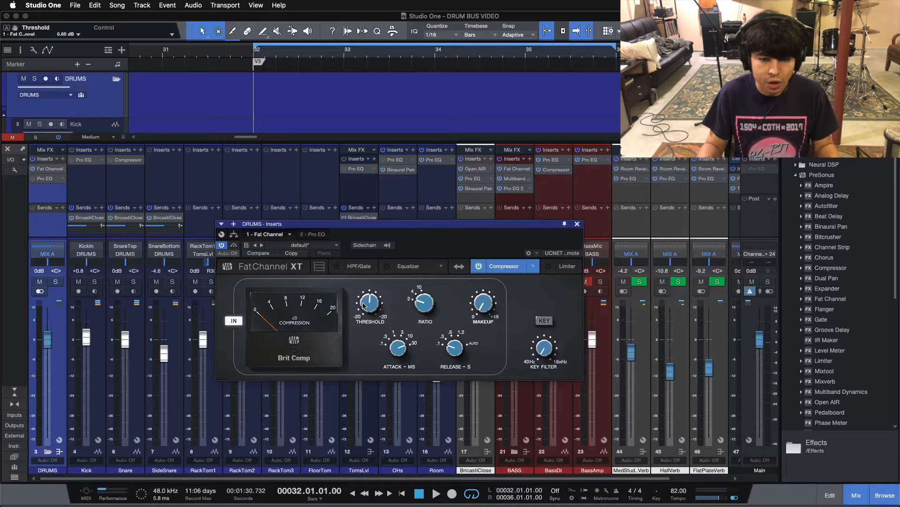
{"action": "key", "text": "space"}
{"action": "left_click_drag", "start_coordinate": [365, 302], "coordinate": [373, 310]}
{"action": "key", "text": "space"}
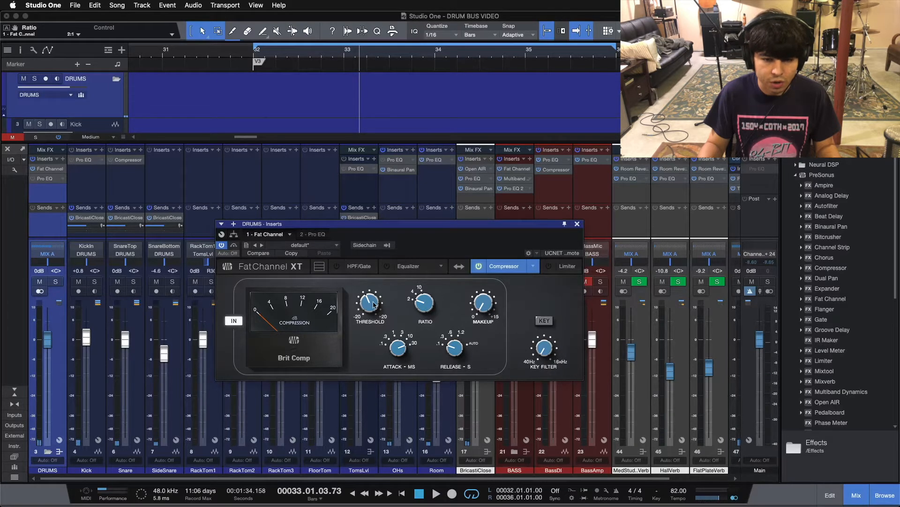
{"action": "key", "text": "KP_1"}
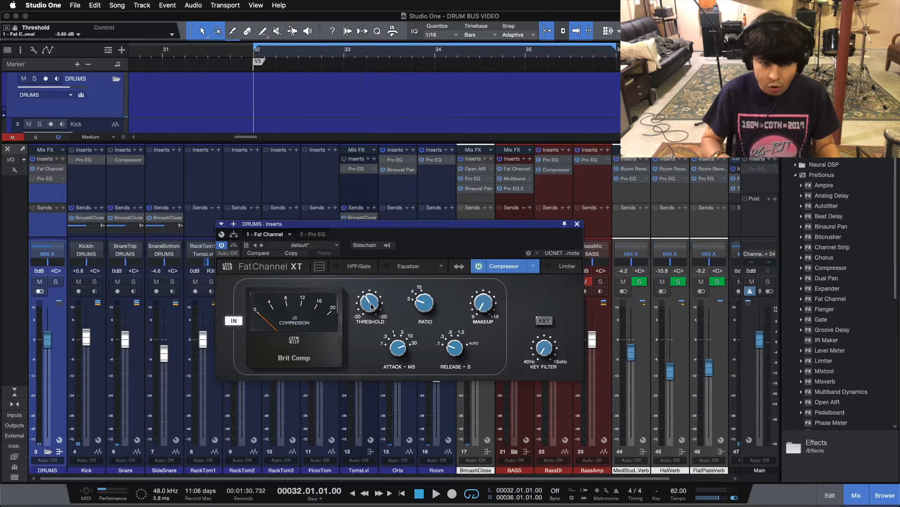
{"action": "key", "text": "space"}
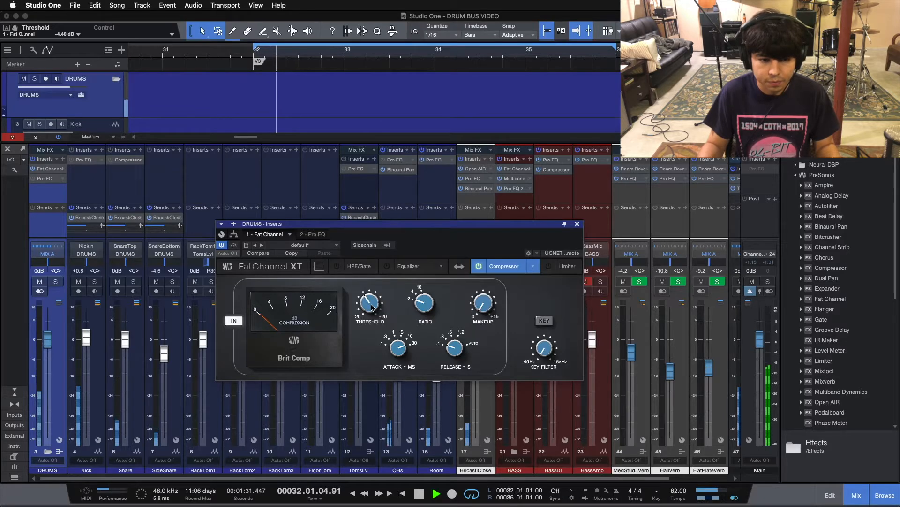
{"action": "scroll", "coordinate": [371, 308], "scroll_direction": "down", "scroll_amount": 2}
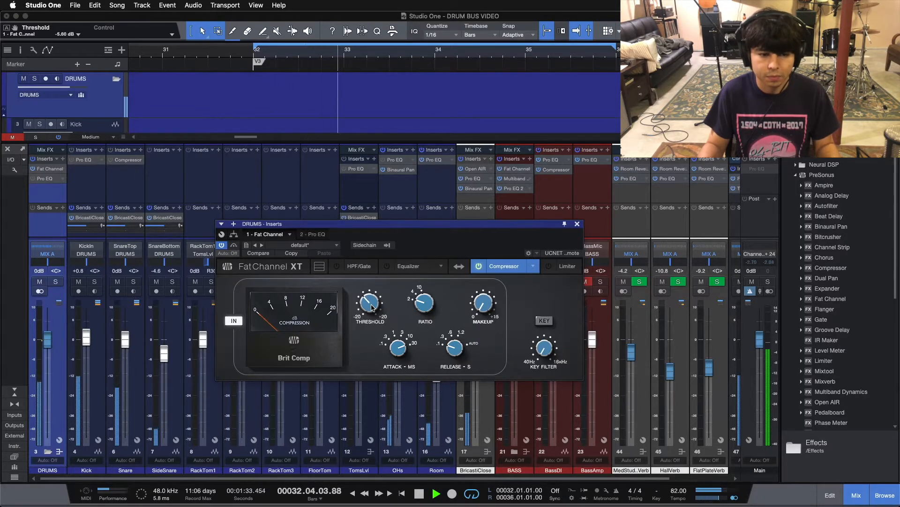
{"action": "scroll", "coordinate": [371, 308], "scroll_direction": "down", "scroll_amount": 1}
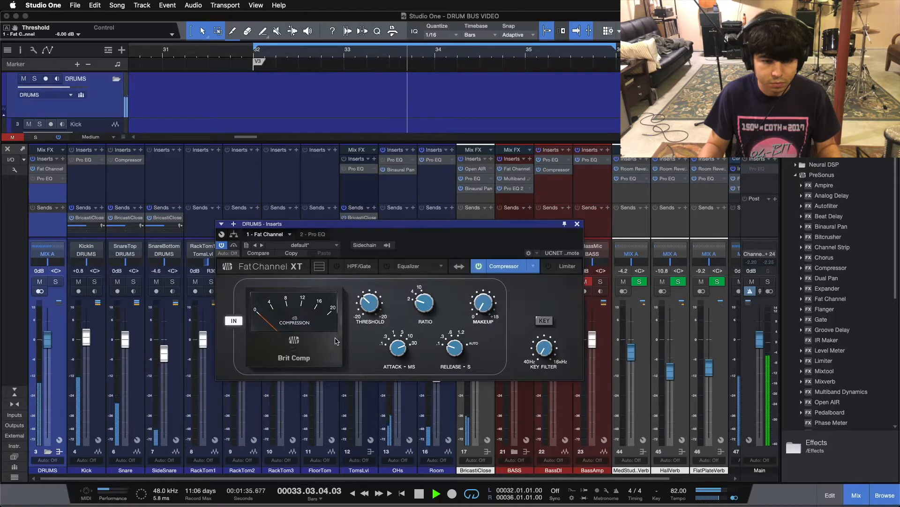
Step: Try release times of 0.3 s and 0.6 s on the DRUMS bus compressor while playing the drums
{"action": "key", "text": "space"}
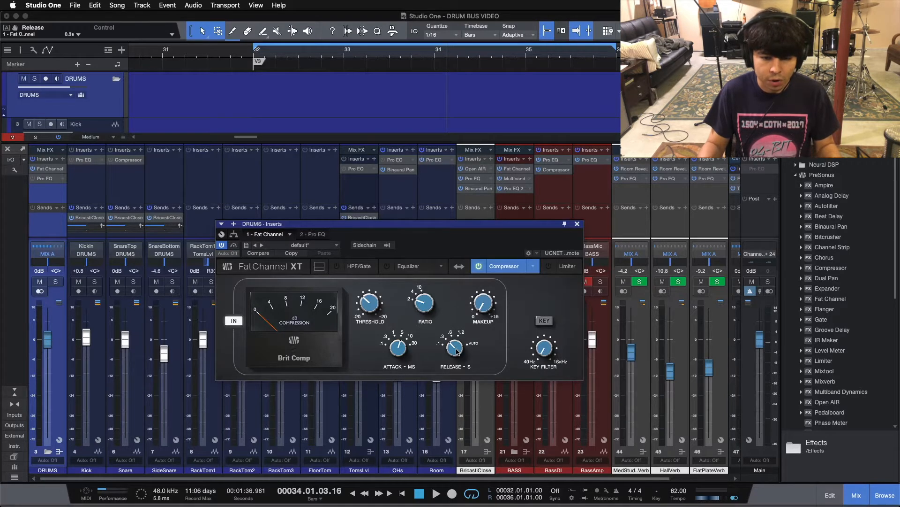
{"action": "key", "text": "space"}
{"action": "key", "text": "space"}
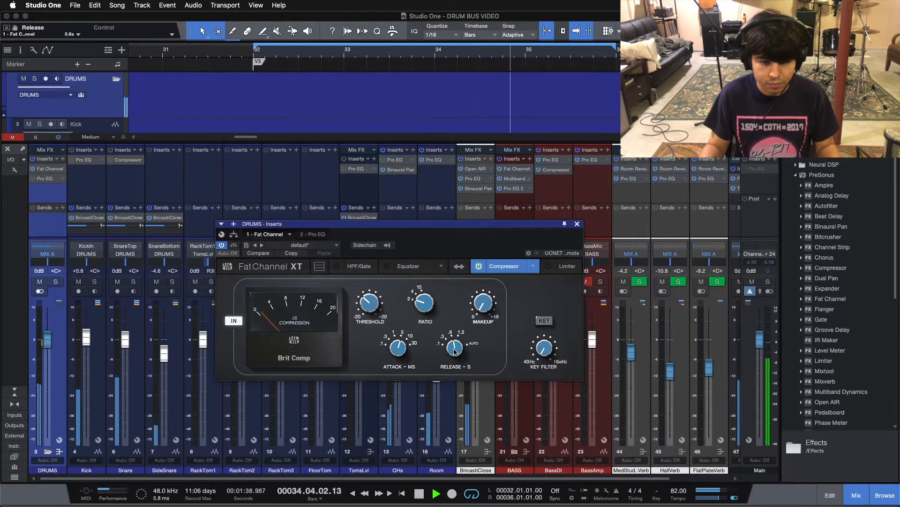
{"action": "key", "text": "space"}
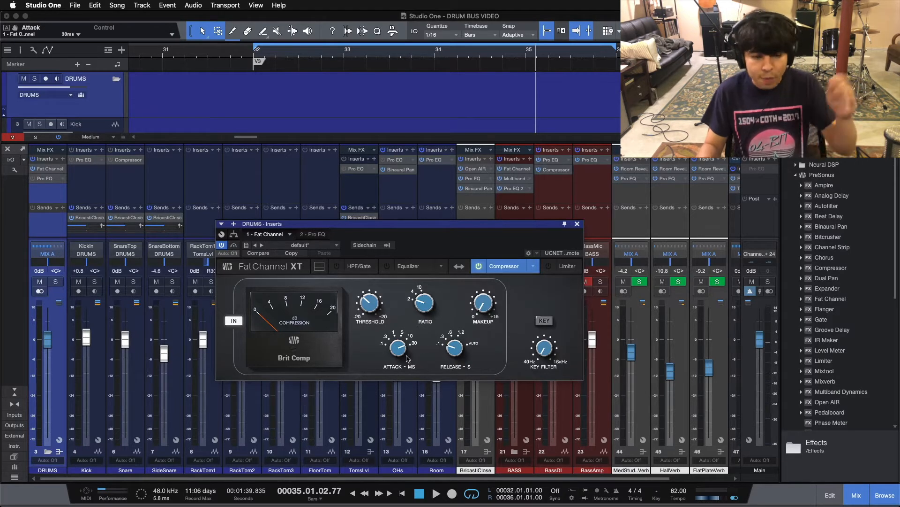
Step: Play the drums from bar 32 to audition the DRUMS bus compression
{"action": "key", "text": "space"}
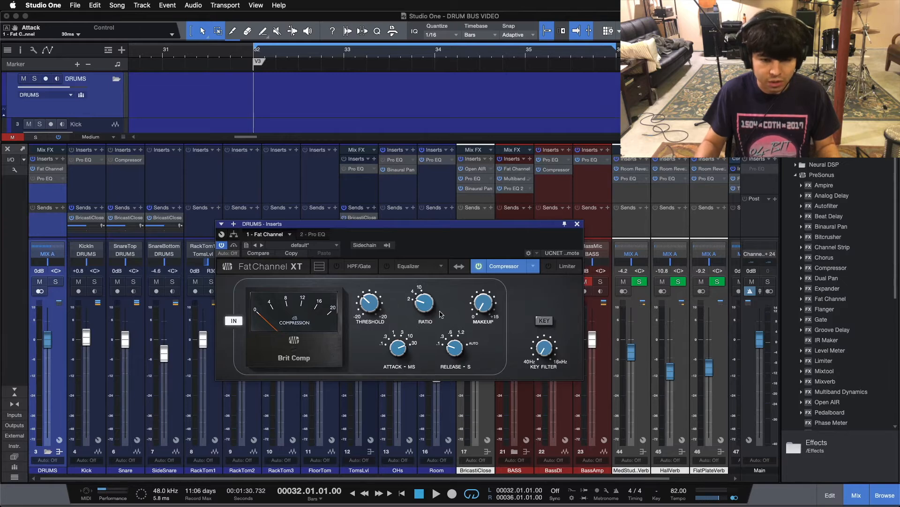
{"action": "key", "text": "space"}
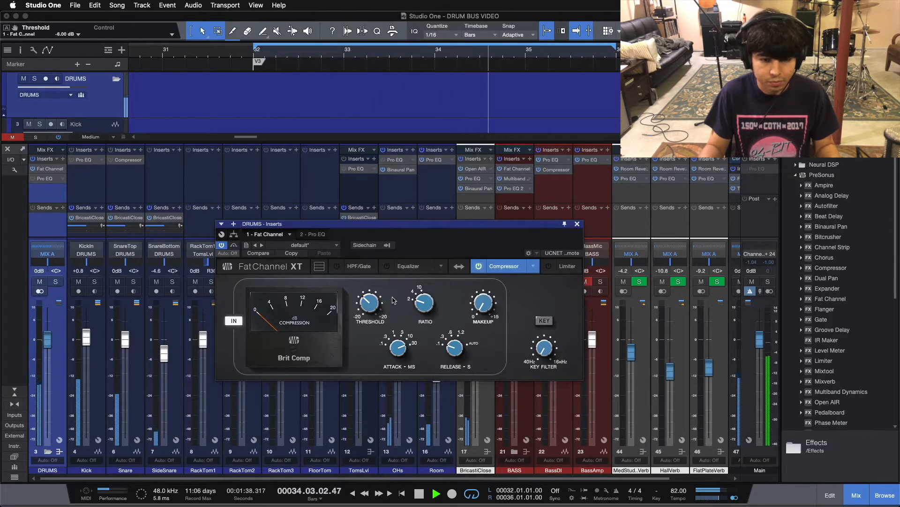
{"action": "key", "text": "space"}
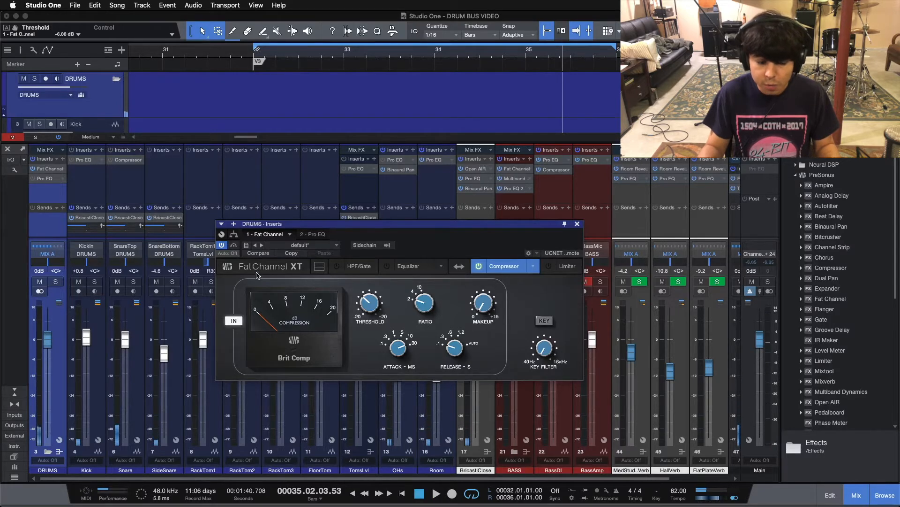
Step: Inspect the Fat Channel on the MIX A bus and compare it with the DRUMS bus compressor
{"action": "left_click", "coordinate": [578, 223]}
{"action": "left_click", "coordinate": [296, 178]}
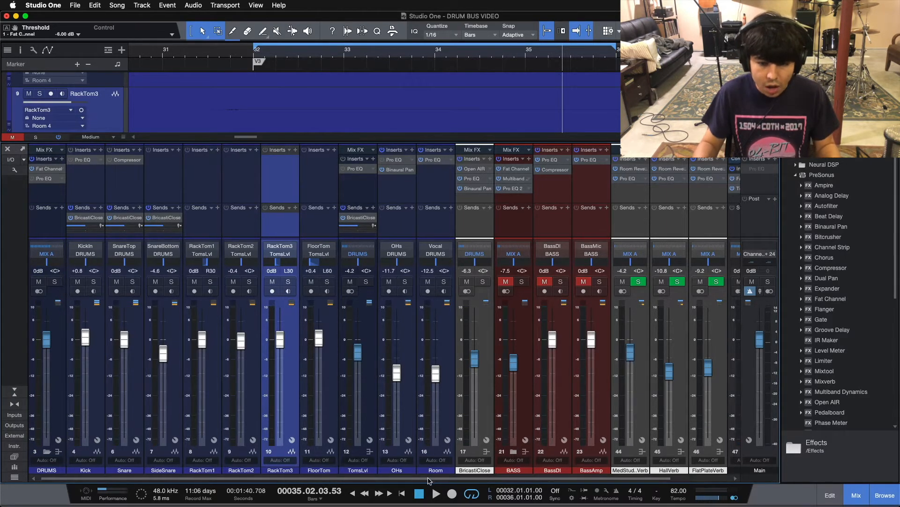
{"action": "left_click_drag", "start_coordinate": [426, 477], "coordinate": [898, 417]}
{"action": "left_click", "coordinate": [678, 182]}
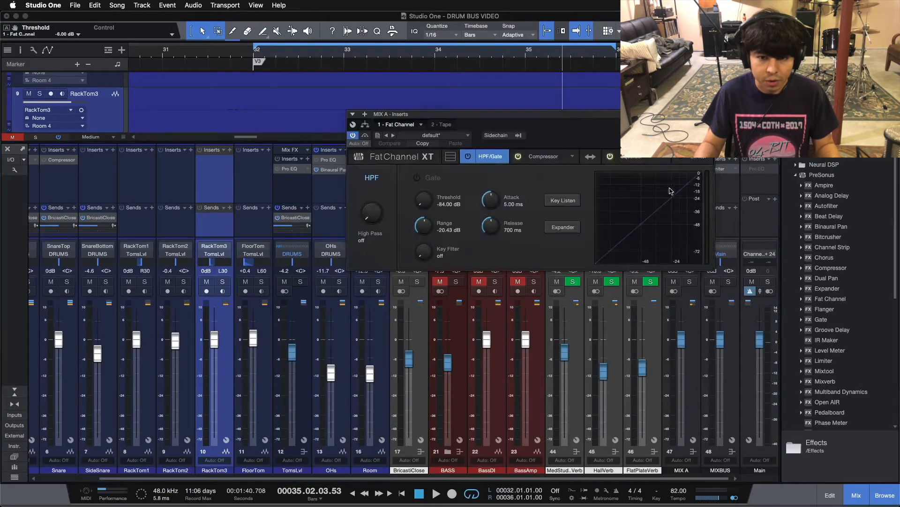
{"action": "left_click", "coordinate": [544, 157]}
{"action": "left_click", "coordinate": [53, 168]}
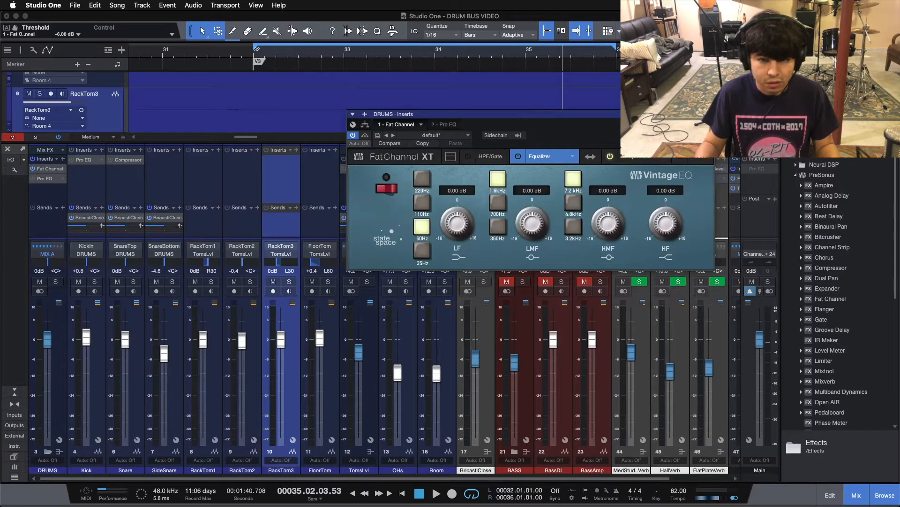
{"action": "left_click", "coordinate": [632, 158]}
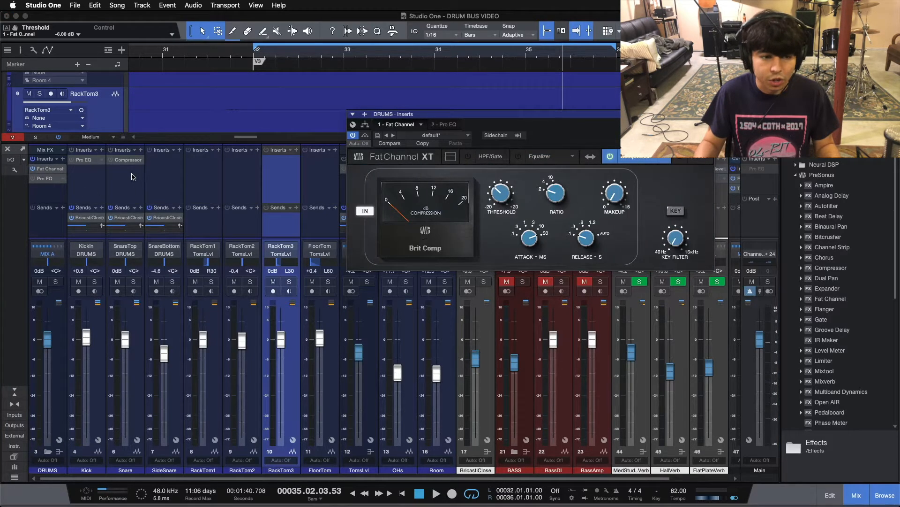
{"action": "left_click", "coordinate": [115, 176]}
{"action": "left_click", "coordinate": [742, 114]}
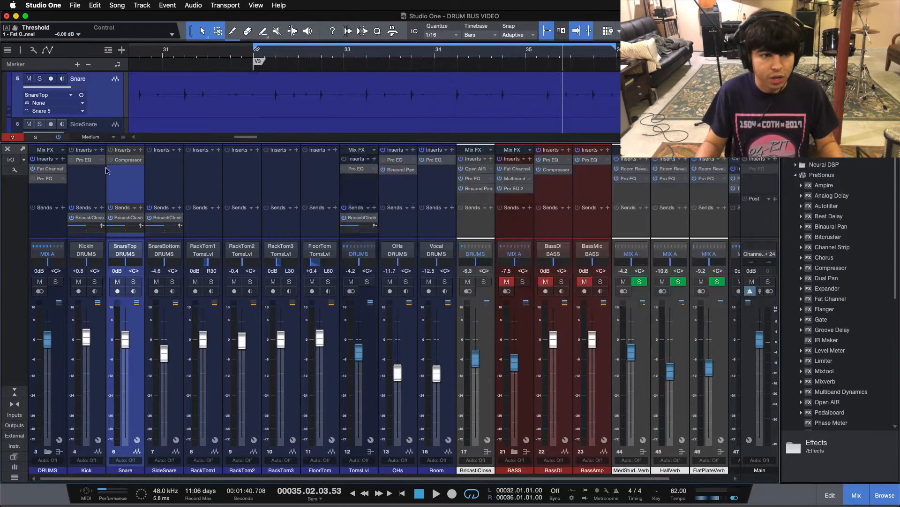
{"action": "left_click", "coordinate": [86, 188]}
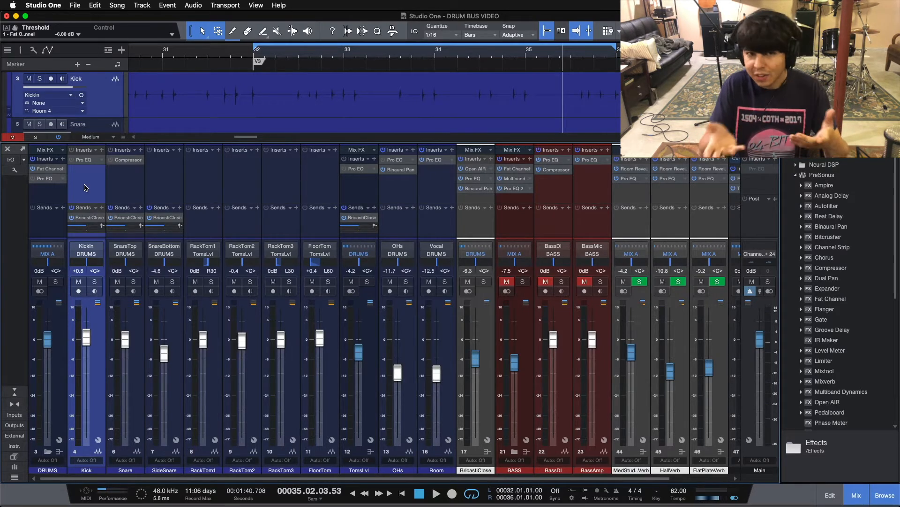
Step: Raise the DRUMS bus compressor's makeup gain to 0.60 dB while playing the drums from bar 32
{"action": "left_click", "coordinate": [51, 170]}
{"action": "left_click_drag", "start_coordinate": [603, 145], "coordinate": [522, 231]}
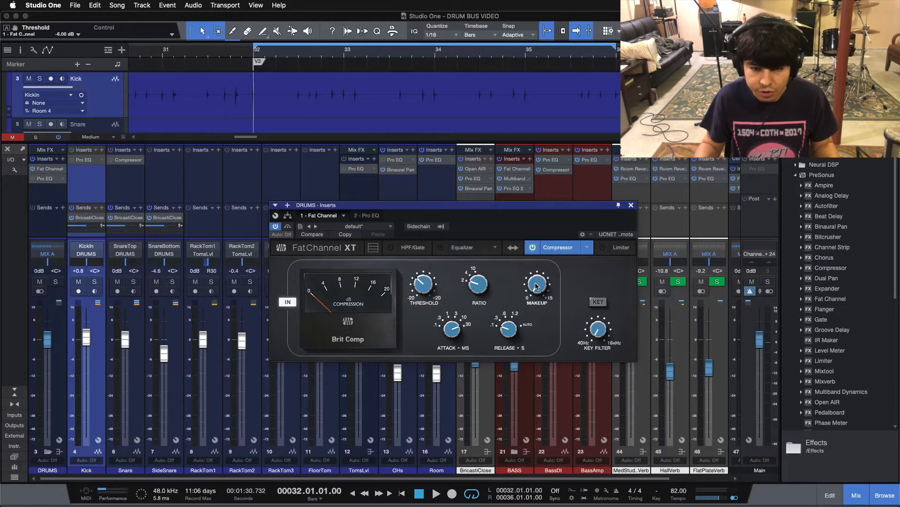
{"action": "key", "text": "space"}
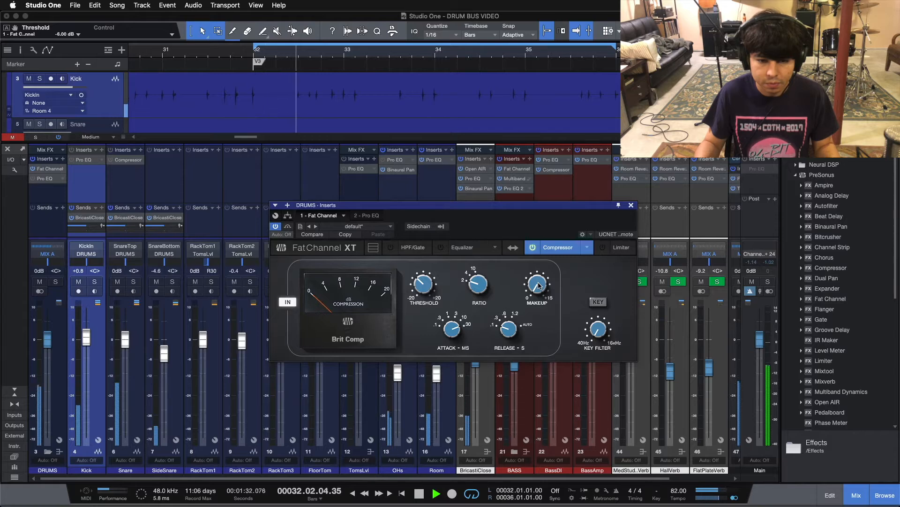
{"action": "scroll", "coordinate": [538, 286], "scroll_direction": "up", "scroll_amount": 2}
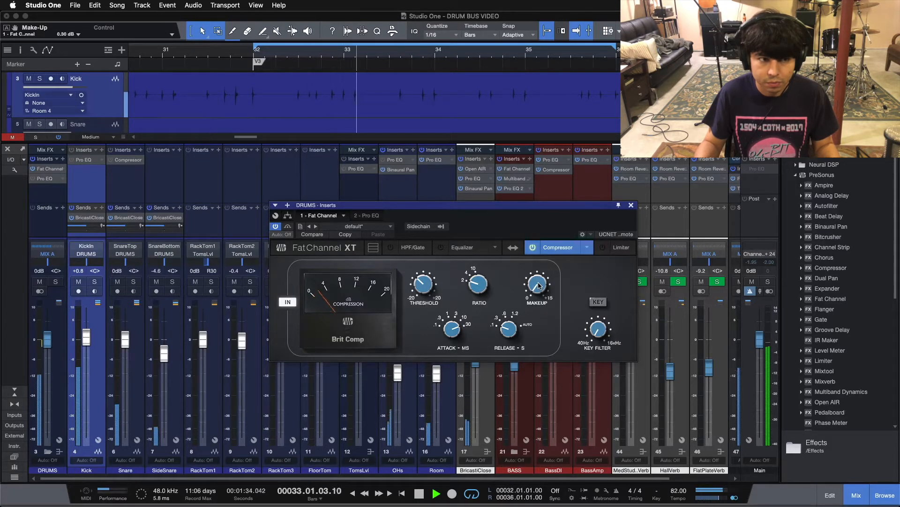
{"action": "scroll", "coordinate": [538, 285], "scroll_direction": "up", "scroll_amount": 1}
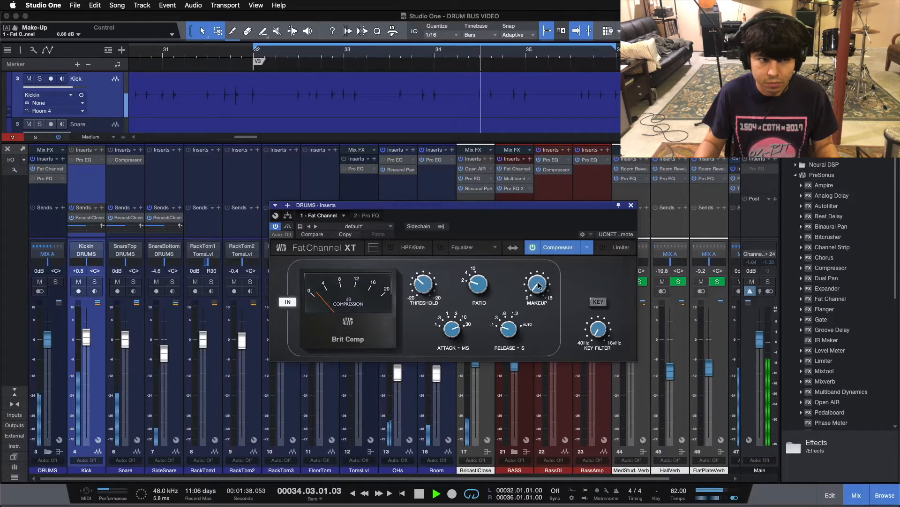
Step: Compare the playing drums with the DRUMS bus Fat Channel bypassed and engaged, leaving it engaged, and stop playback
{"action": "left_click", "coordinate": [288, 227]}
{"action": "left_click", "coordinate": [288, 226]}
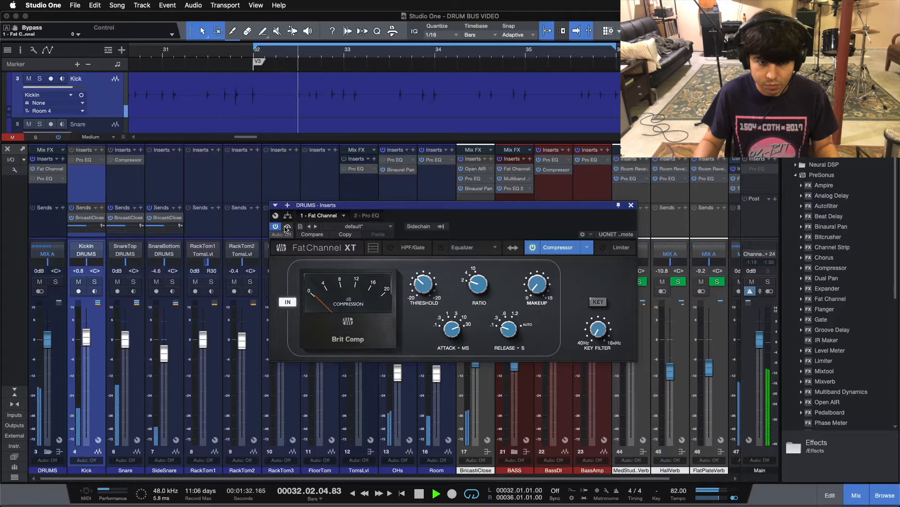
{"action": "left_click", "coordinate": [287, 226]}
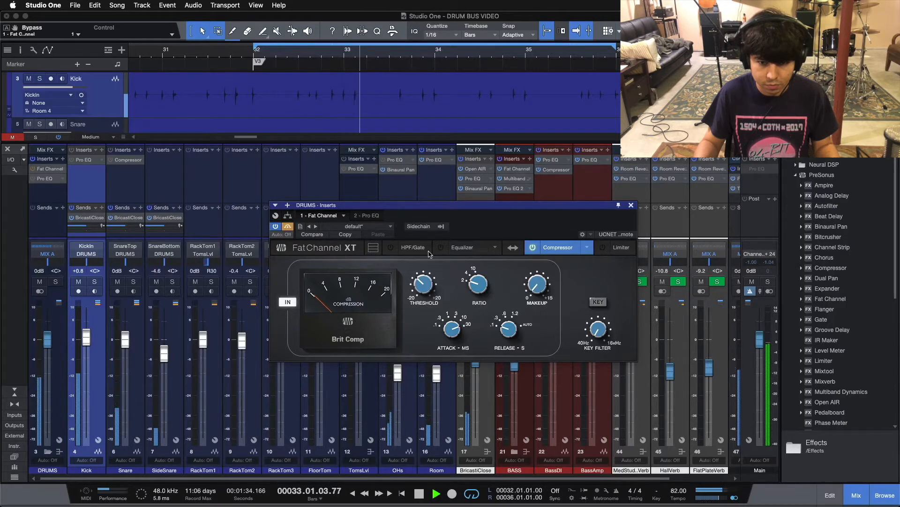
{"action": "left_click", "coordinate": [288, 226]}
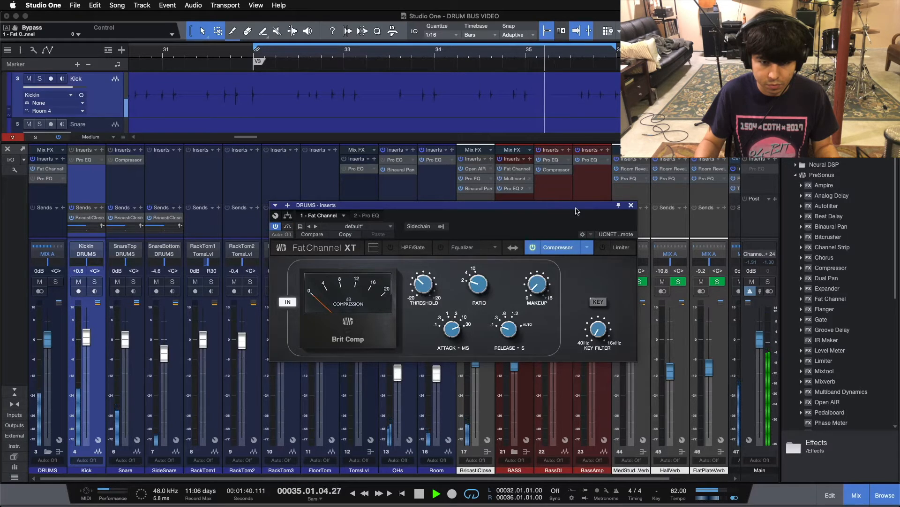
{"action": "key", "text": "space"}
{"action": "left_click", "coordinate": [632, 207]}
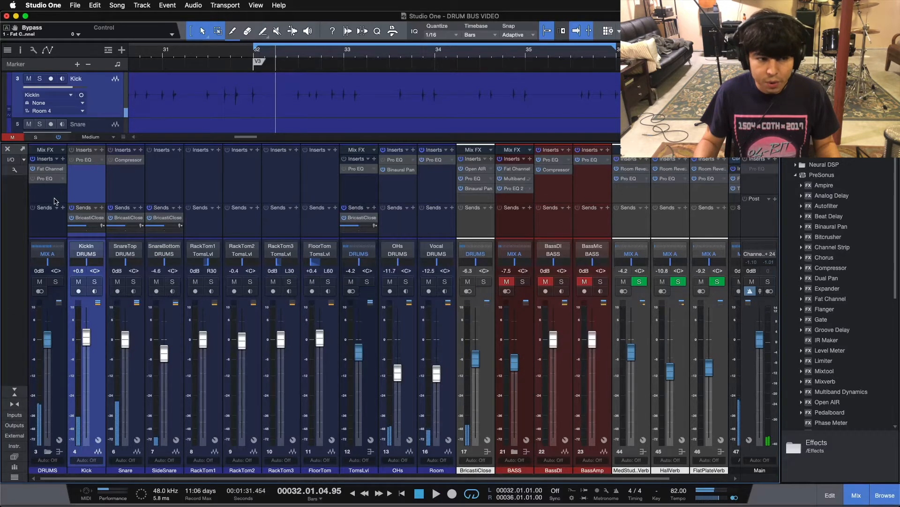
{"action": "left_click", "coordinate": [45, 193]}
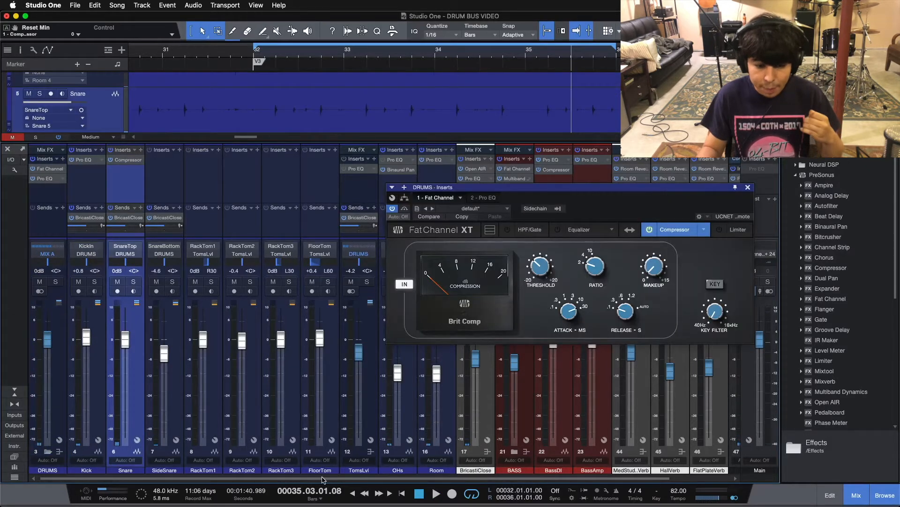
Step: Review the compressor settings on the Snare channel and the DRUMS bus
{"action": "scroll", "coordinate": [692, 455], "scroll_direction": "right", "scroll_amount": 2}
{"action": "left_click_drag", "start_coordinate": [681, 215], "coordinate": [692, 255]}
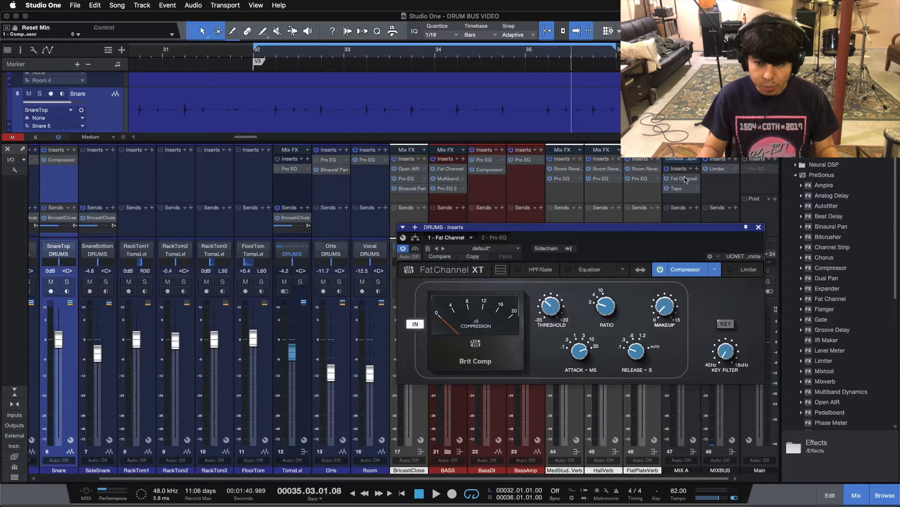
{"action": "scroll", "coordinate": [511, 469], "scroll_direction": "left", "scroll_amount": 2}
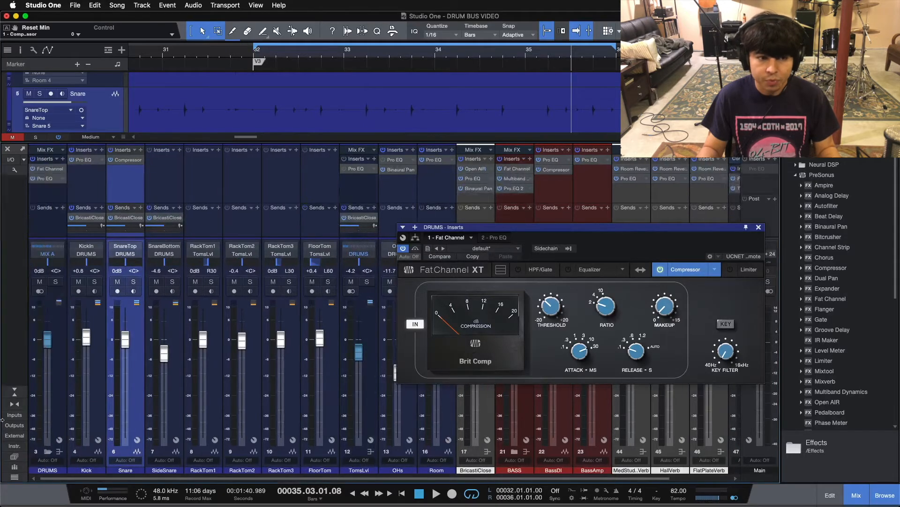
{"action": "left_click", "coordinate": [49, 170]}
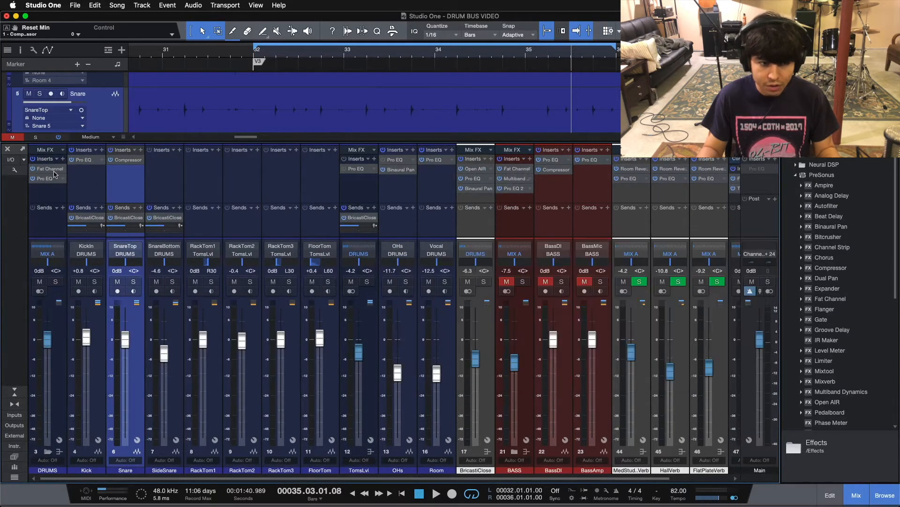
{"action": "left_click", "coordinate": [129, 162]}
{"action": "left_click_drag", "start_coordinate": [453, 163], "coordinate": [560, 257]}
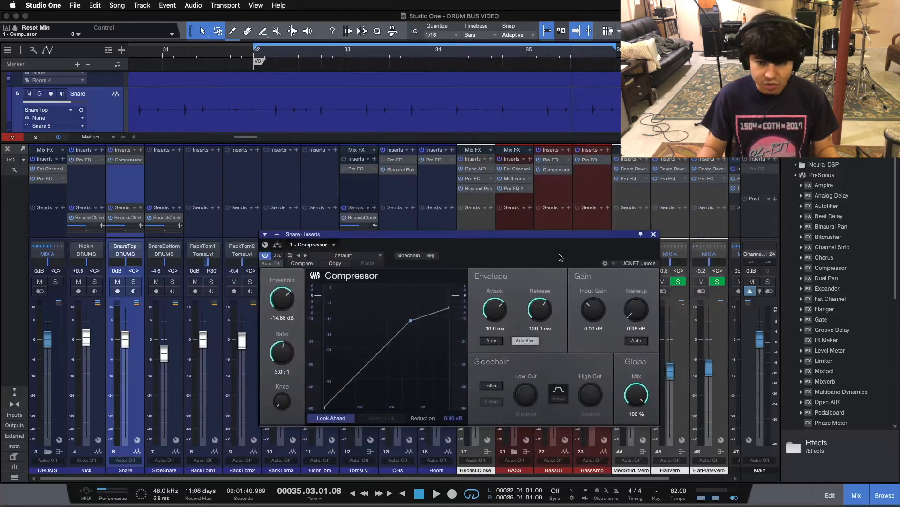
{"action": "left_click", "coordinate": [654, 235]}
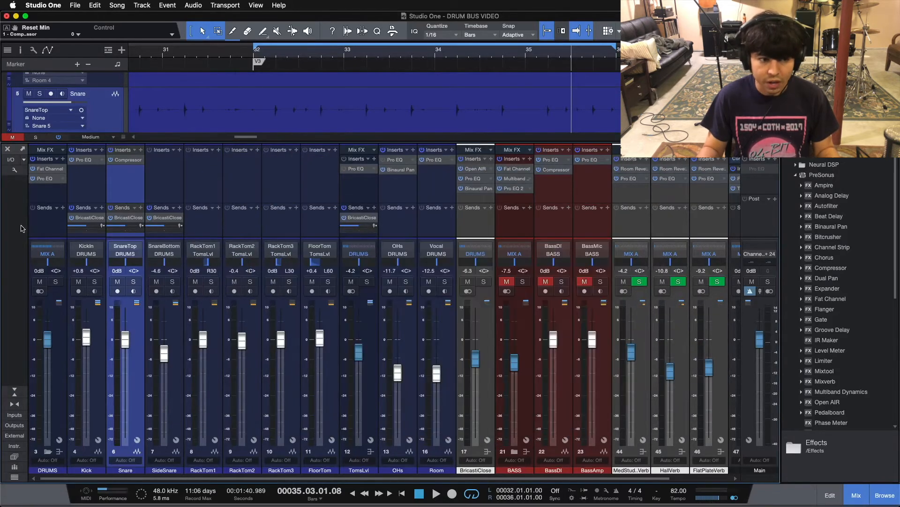
{"action": "left_click", "coordinate": [45, 170]}
{"action": "left_click_drag", "start_coordinate": [659, 222], "coordinate": [491, 277]}
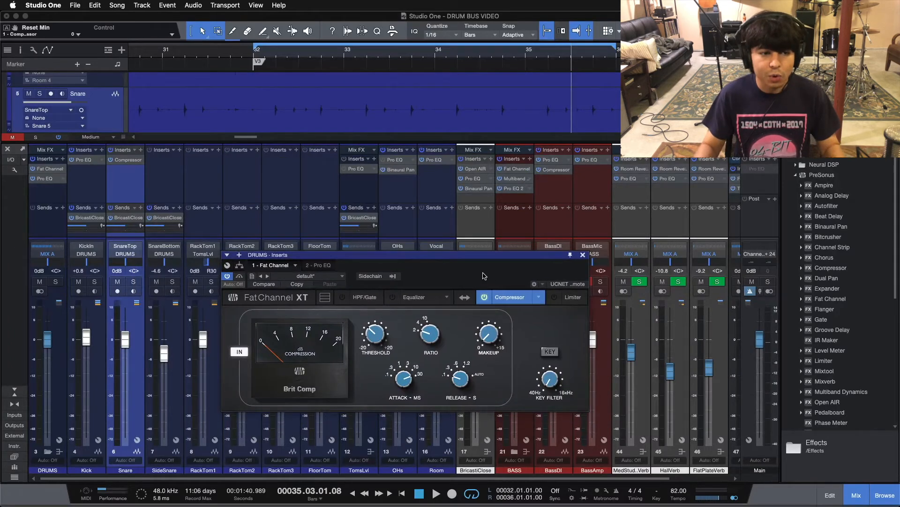
Step: Review the Pro EQ curves on the Room, OHs and TomsLvl channels
{"action": "left_click", "coordinate": [346, 189]}
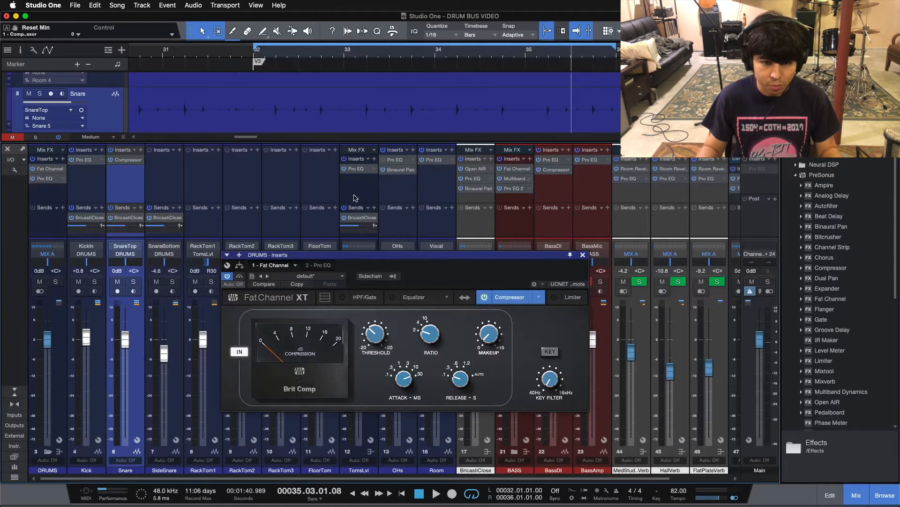
{"action": "left_click", "coordinate": [441, 194]}
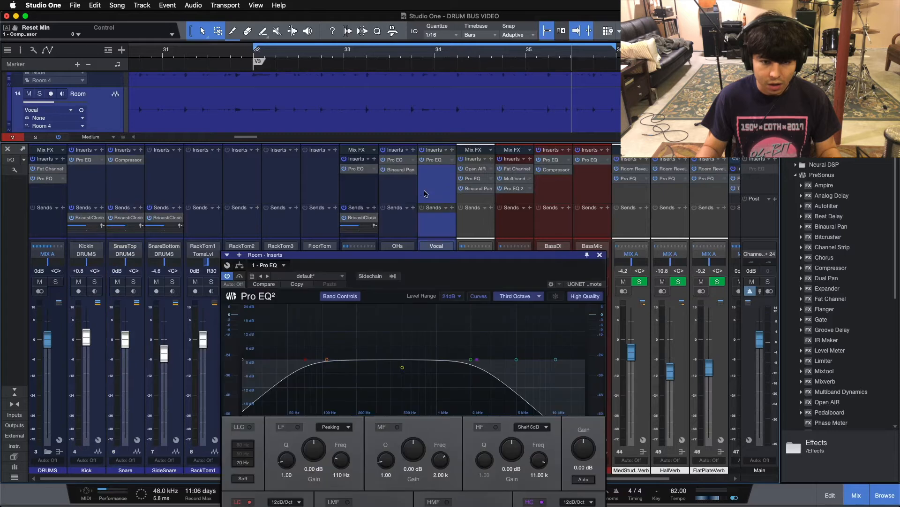
{"action": "left_click", "coordinate": [399, 160]}
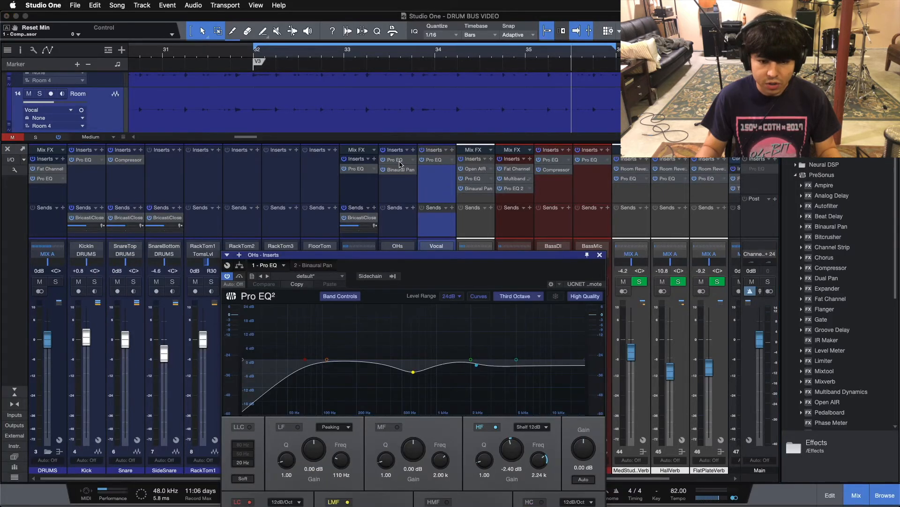
{"action": "left_click", "coordinate": [359, 169]}
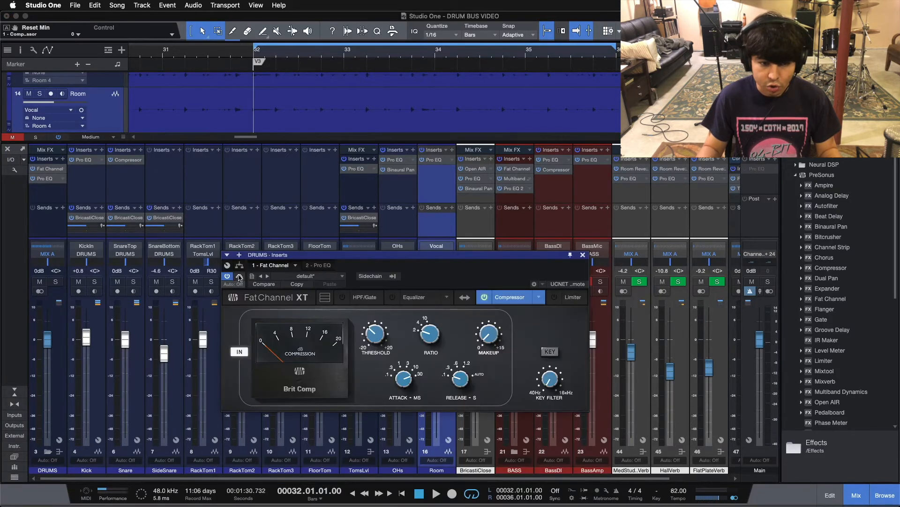
Step: Deactivate the DRUMS bus Fat Channel and audition the drums from bar 32 without bus compression
{"action": "left_click", "coordinate": [227, 276]}
{"action": "left_click_drag", "start_coordinate": [456, 277], "coordinate": [473, 188]}
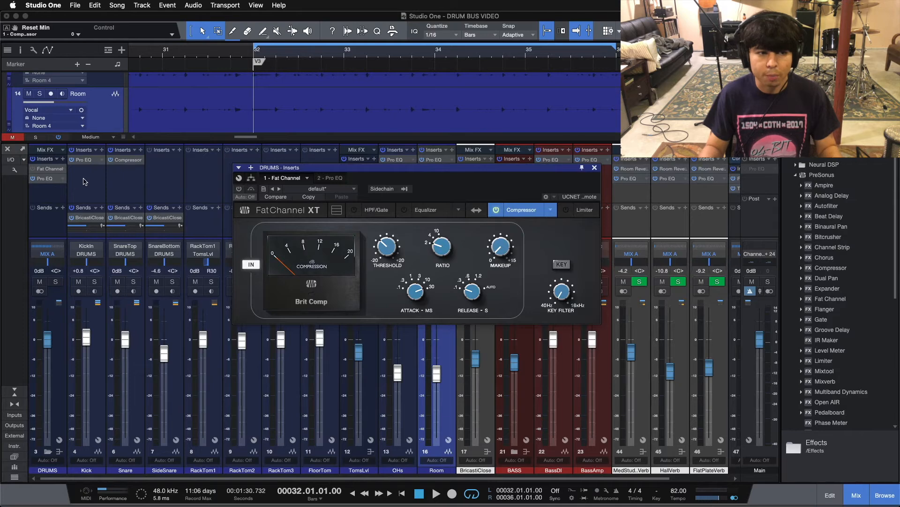
{"action": "key", "text": "space"}
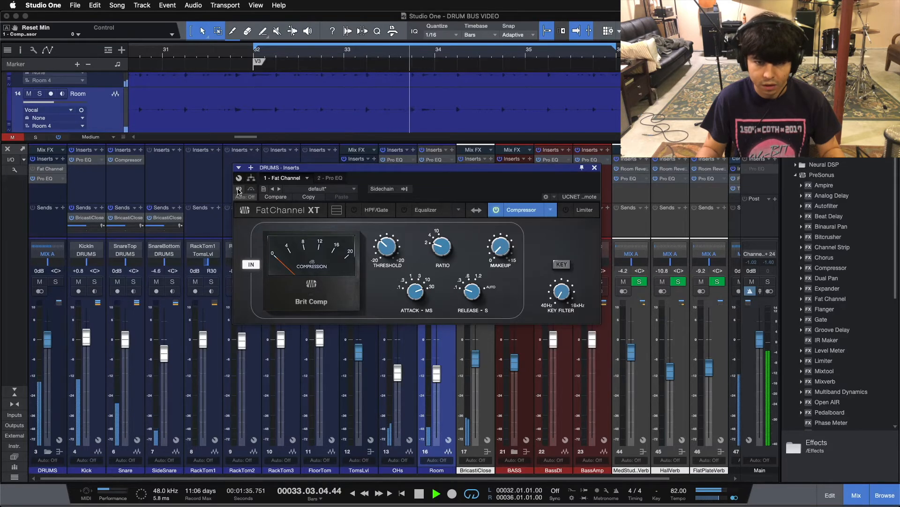
{"action": "key", "text": "space"}
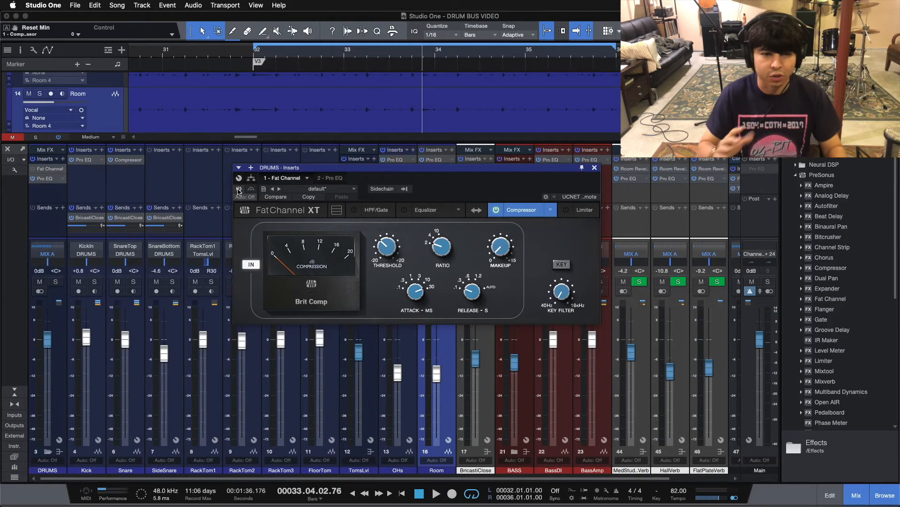
Step: Reactivate the DRUMS bus Fat Channel, audition the drums from bar 32 with compression, and close the plug-in
{"action": "left_click", "coordinate": [239, 188]}
{"action": "key", "text": "space"}
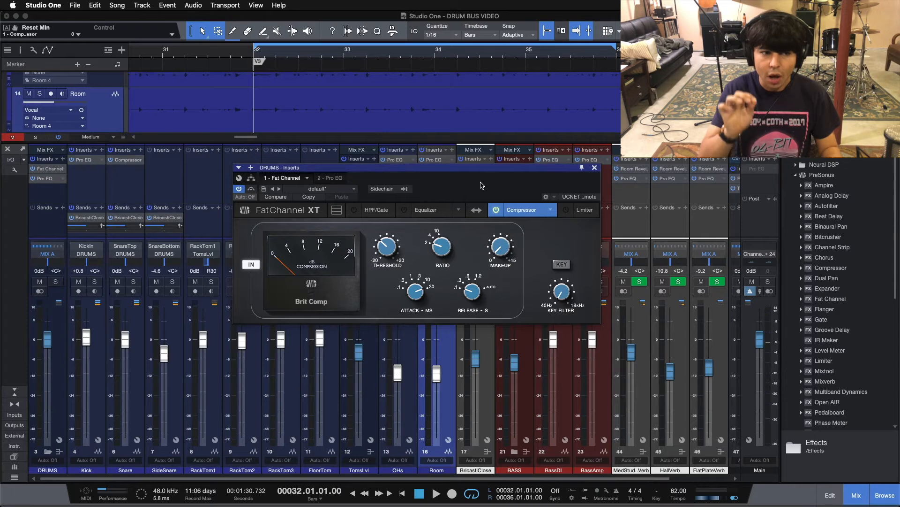
{"action": "key", "text": "space"}
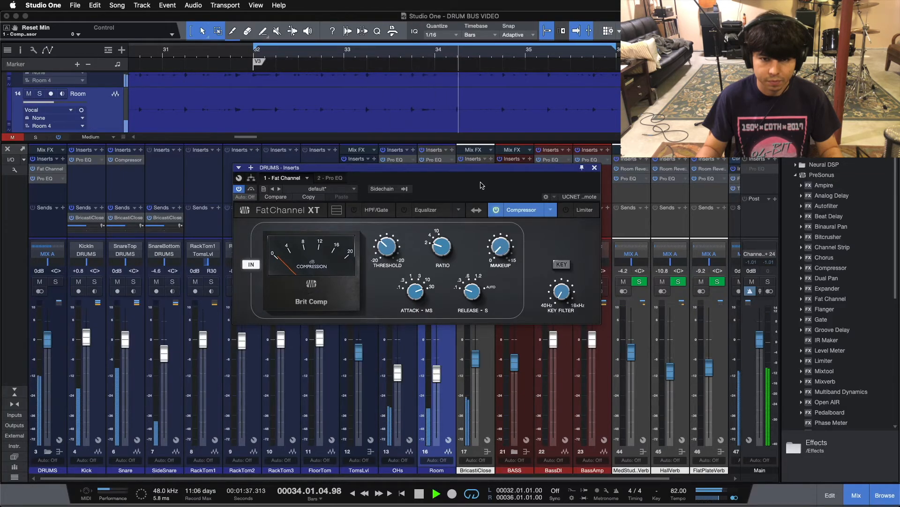
{"action": "key", "text": "space"}
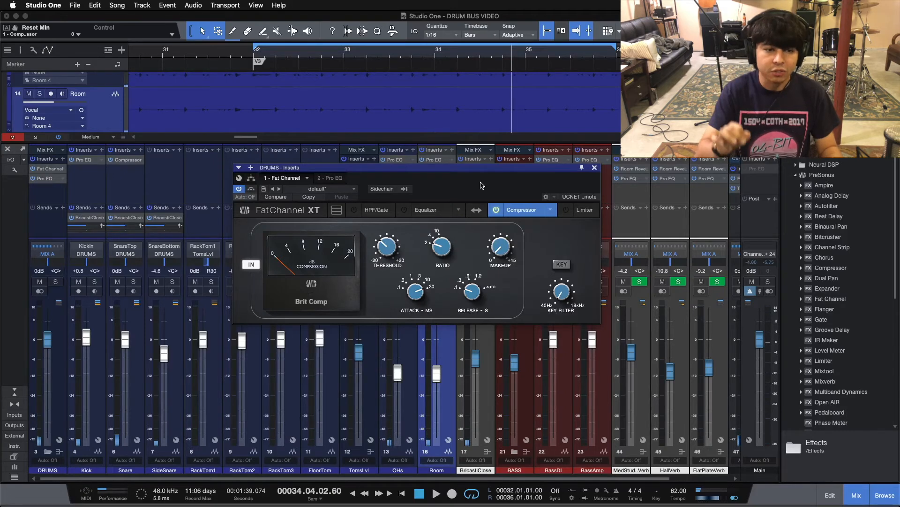
{"action": "left_click", "coordinate": [595, 168]}
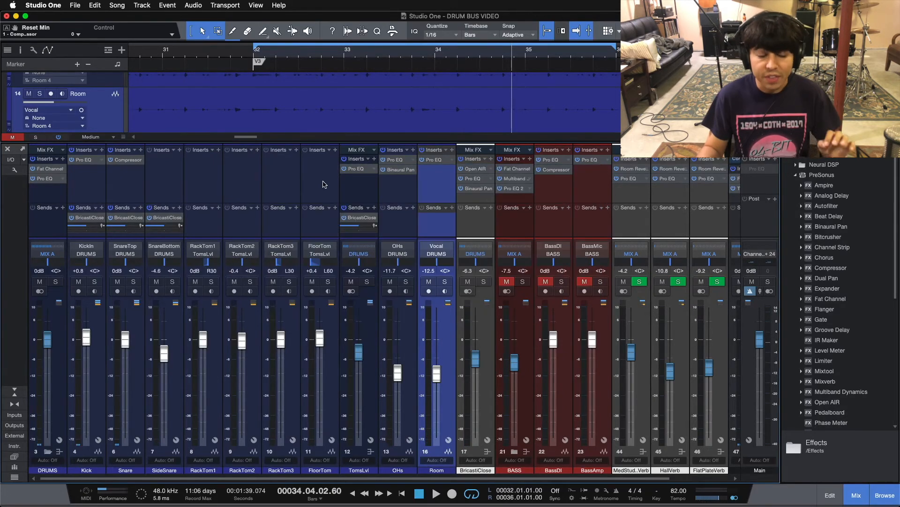
Step: Examine the Pro EQ on the TomsLvl bus and return to the DRUMS bus compressor
{"action": "left_click", "coordinate": [323, 184]}
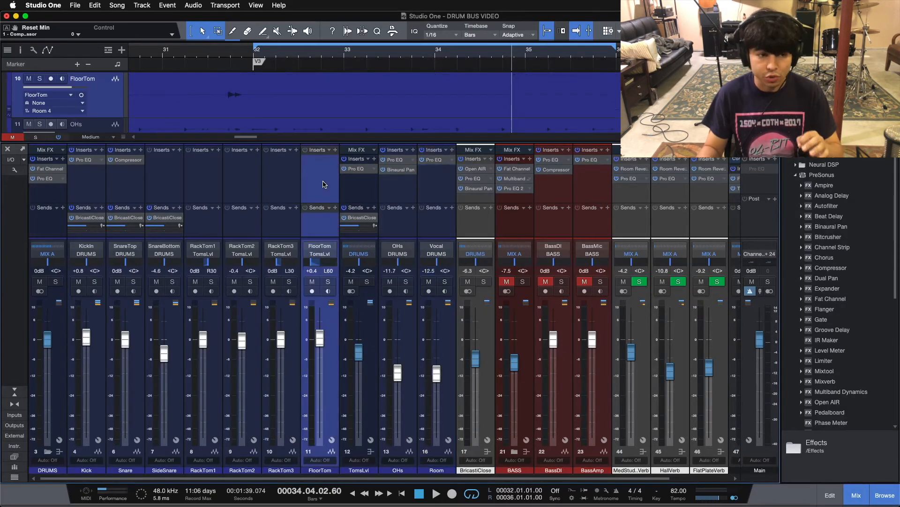
{"action": "left_click", "coordinate": [102, 188]}
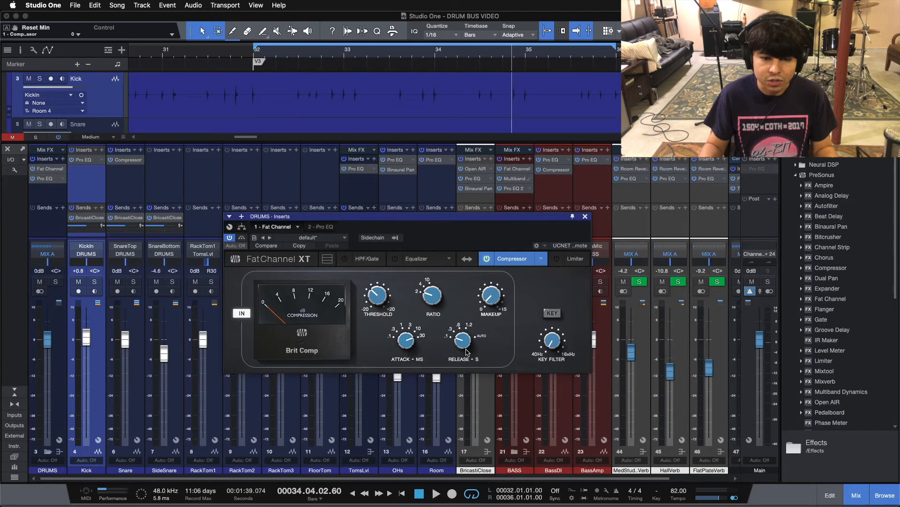
{"action": "key", "text": "space"}
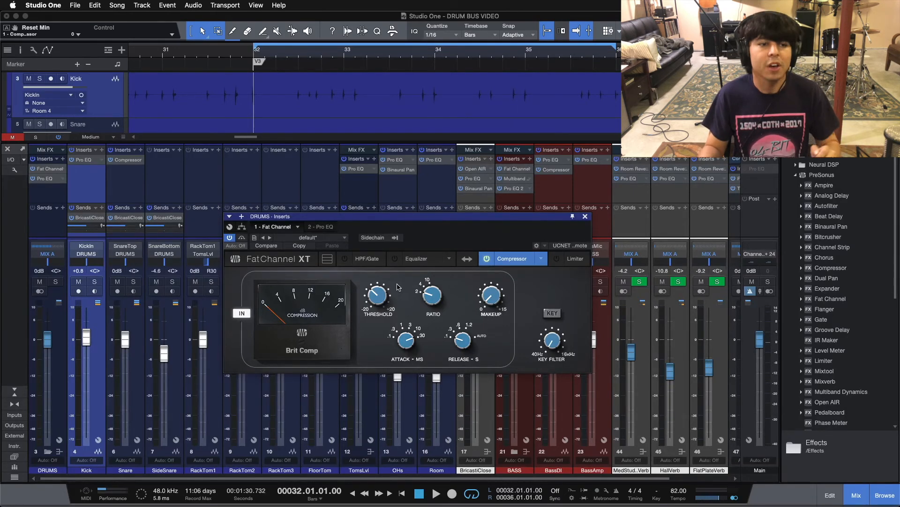
{"action": "left_click", "coordinate": [360, 189]}
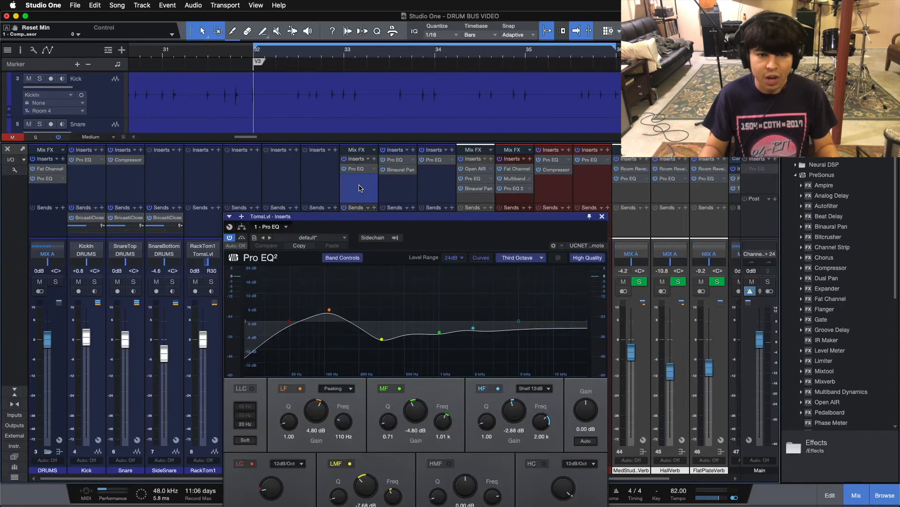
{"action": "left_click", "coordinate": [52, 172]}
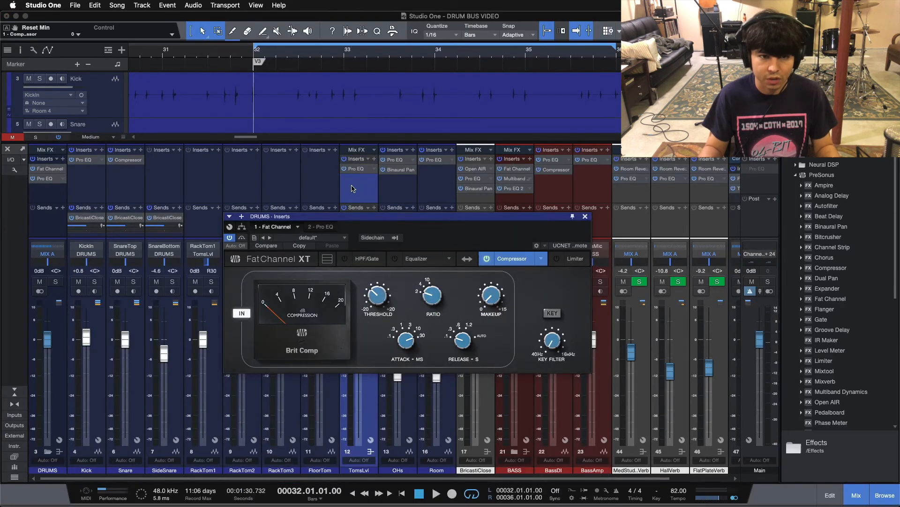
Step: Play the drums from bar 32 through the DRUMS bus compressor, stop playback, and close the plug-in
{"action": "key", "text": "space"}
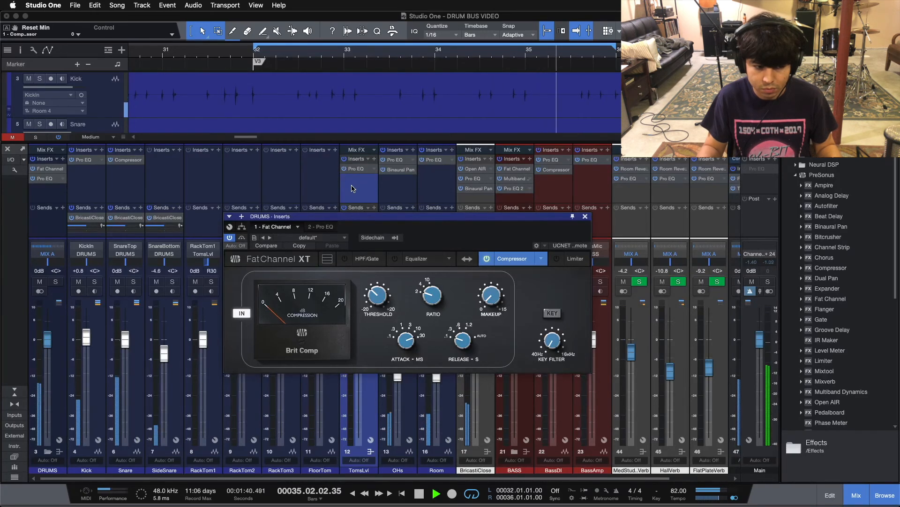
{"action": "key", "text": "space"}
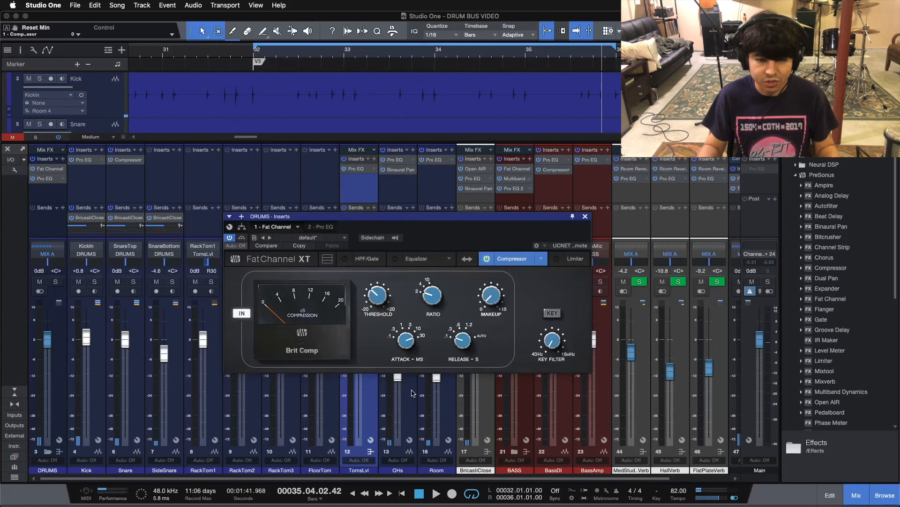
{"action": "left_click", "coordinate": [585, 217]}
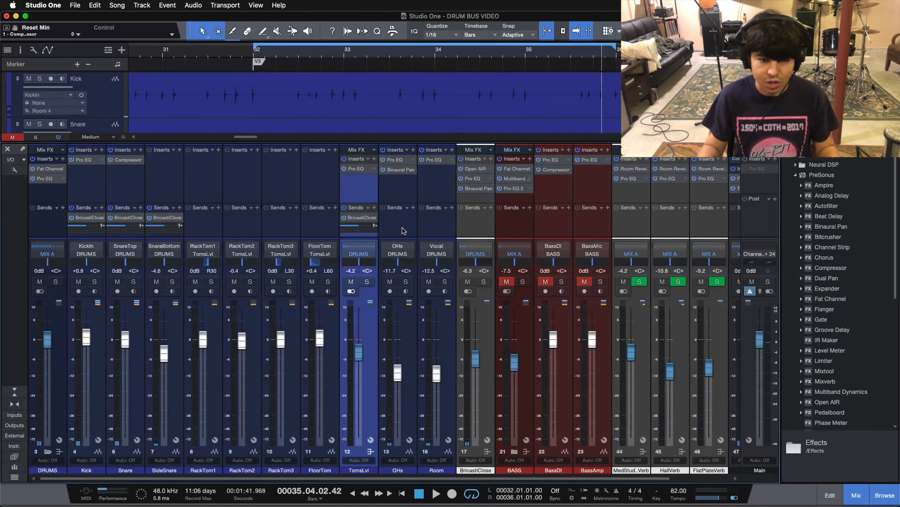